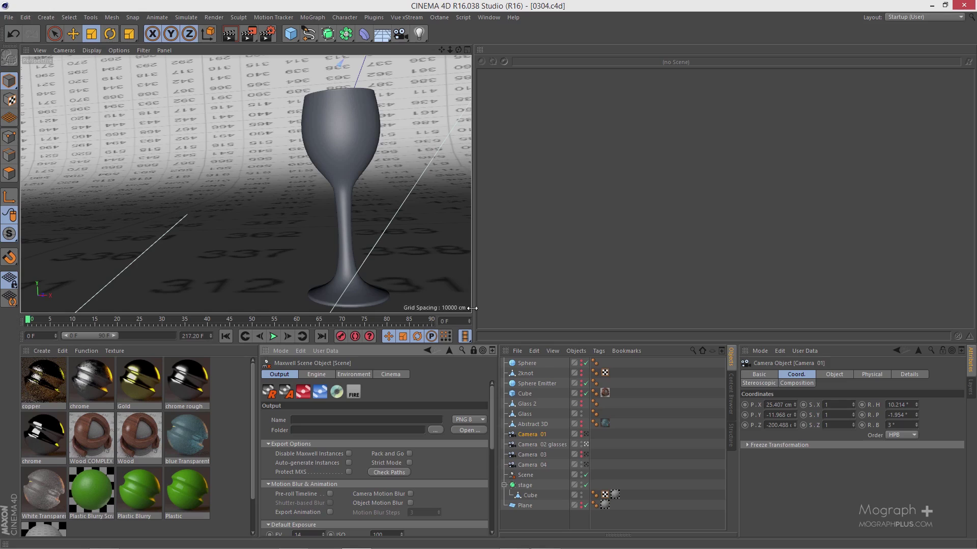
- Create a new Maxwell material and rename it "Clear glass"
{"action": "left_click", "coordinate": [42, 351]}
{"action": "mouse_move", "coordinate": [133, 381]}
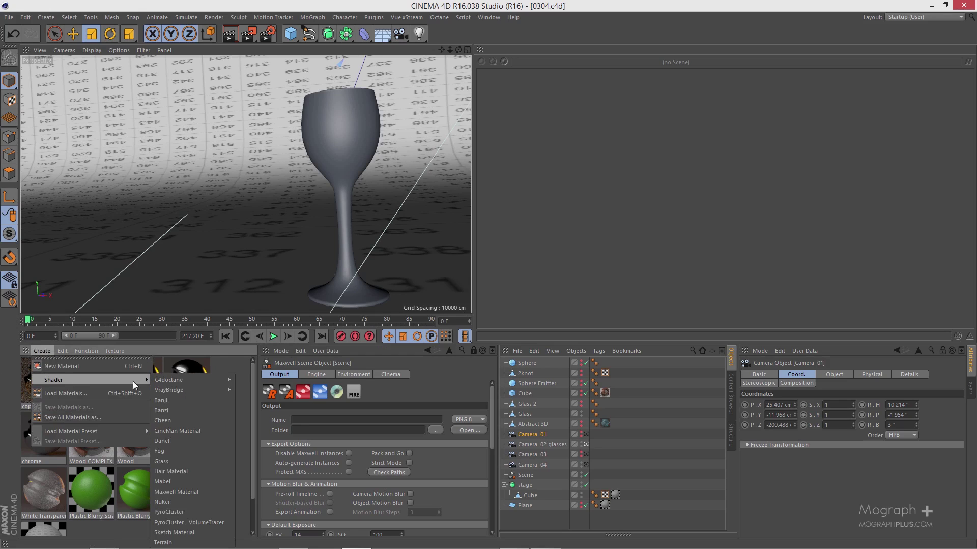
{"action": "left_click", "coordinate": [205, 492]}
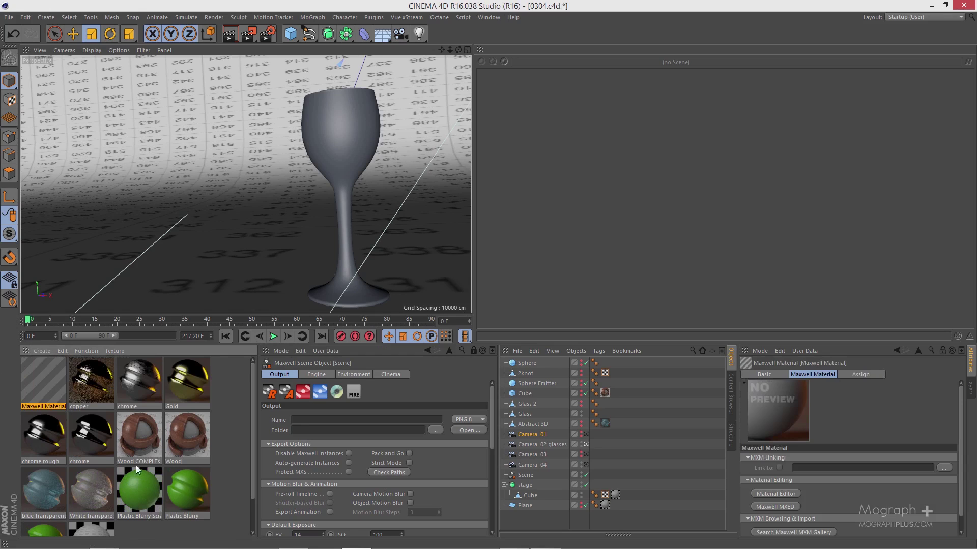
{"action": "double_click", "coordinate": [60, 403]}
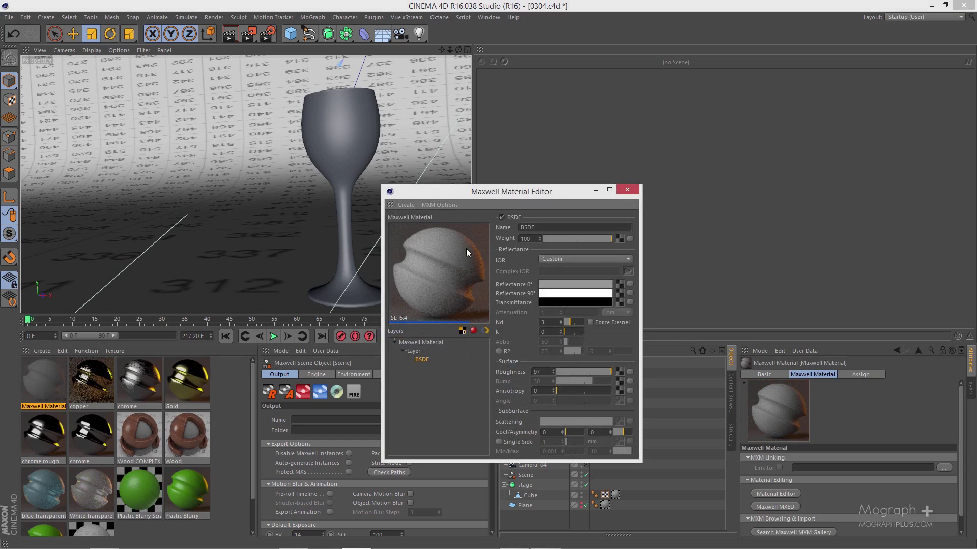
{"action": "left_click", "coordinate": [415, 344]}
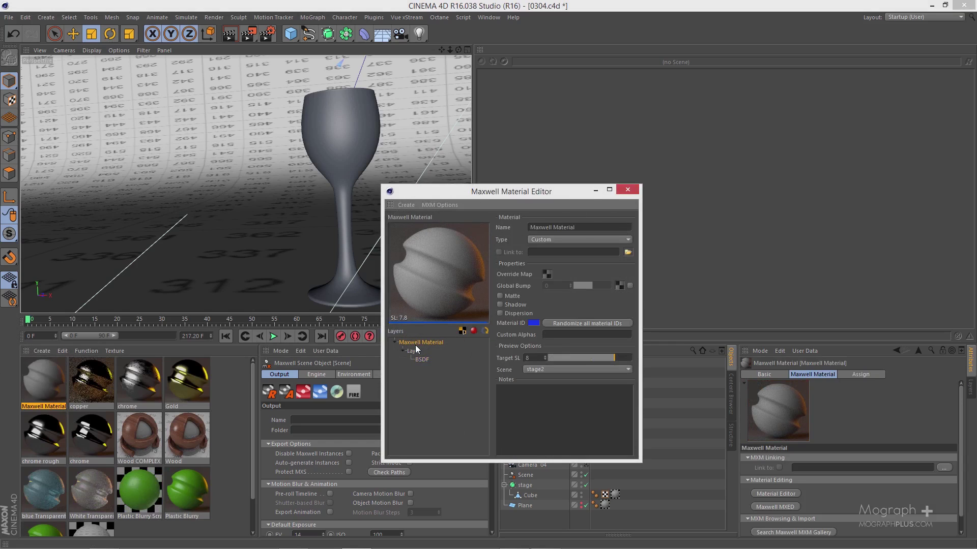
{"action": "left_click_drag", "start_coordinate": [607, 229], "coordinate": [478, 226]}
{"action": "type", "text": "Clear g"}
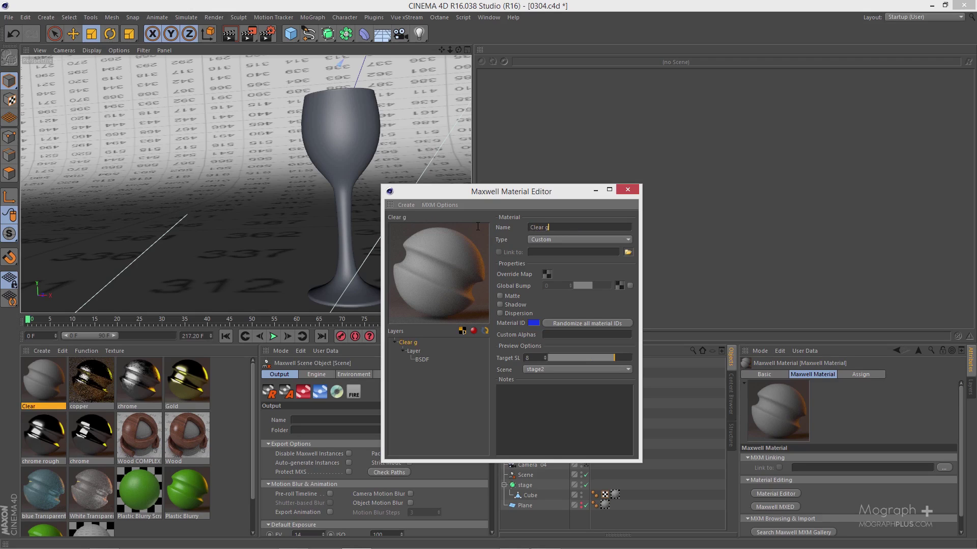
{"action": "type", "text": "lass"}
{"action": "left_click", "coordinate": [627, 189]}
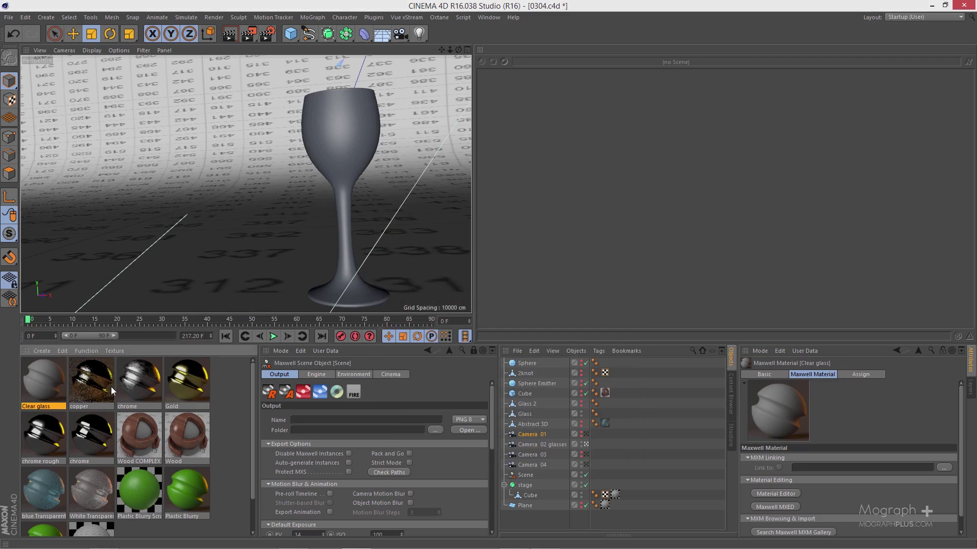
- Open the Clear glass material in Maxwell MXED and set its preview scene to stage2
{"action": "left_click", "coordinate": [780, 507]}
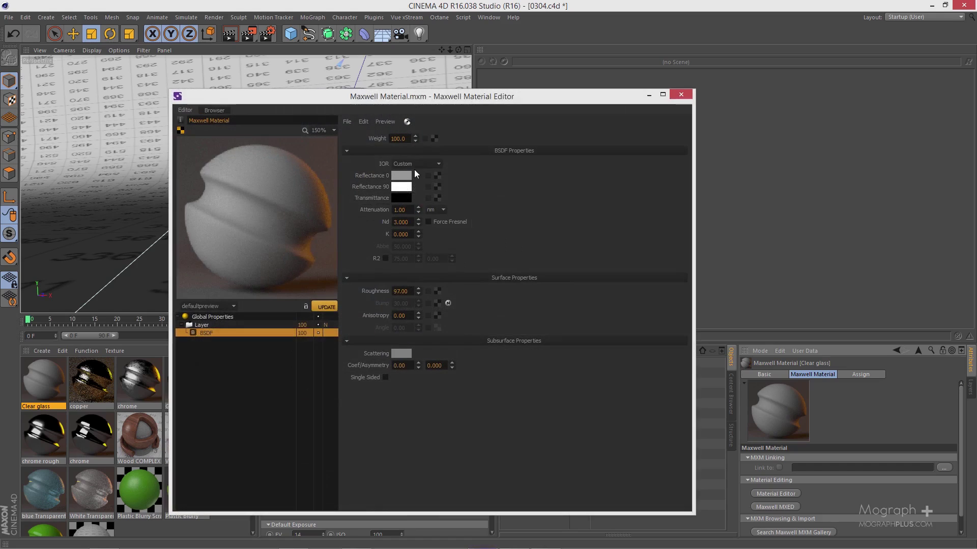
{"action": "left_click_drag", "start_coordinate": [561, 106], "coordinate": [594, 99]}
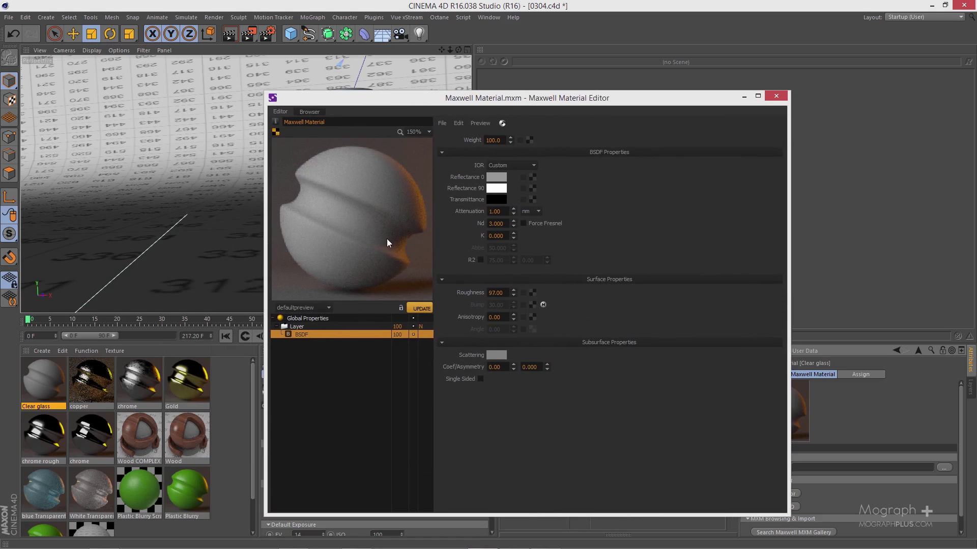
{"action": "left_click", "coordinate": [315, 309]}
{"action": "left_click", "coordinate": [307, 309]}
{"action": "left_click", "coordinate": [306, 310]}
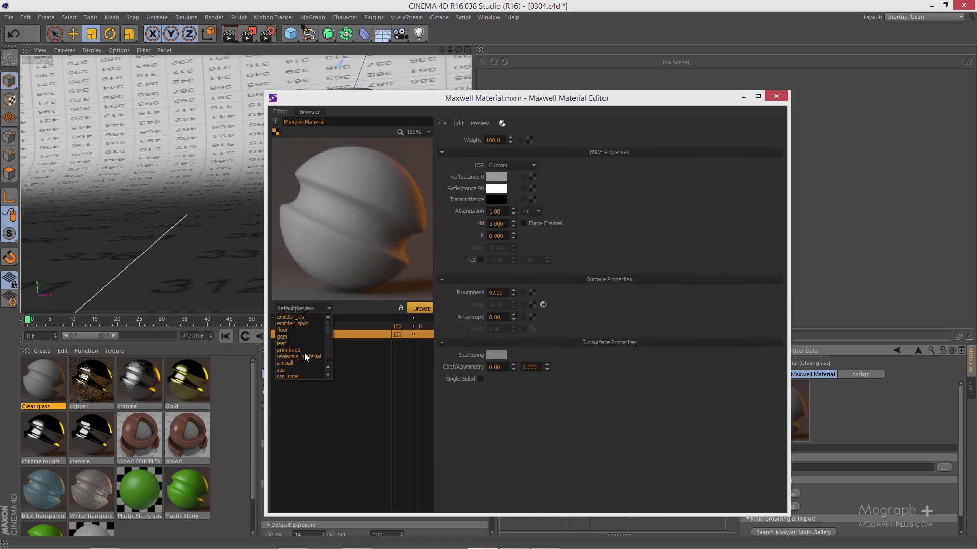
{"action": "scroll", "coordinate": [310, 368], "scroll_direction": "down", "scroll_amount": 1}
{"action": "left_click", "coordinate": [302, 376]}
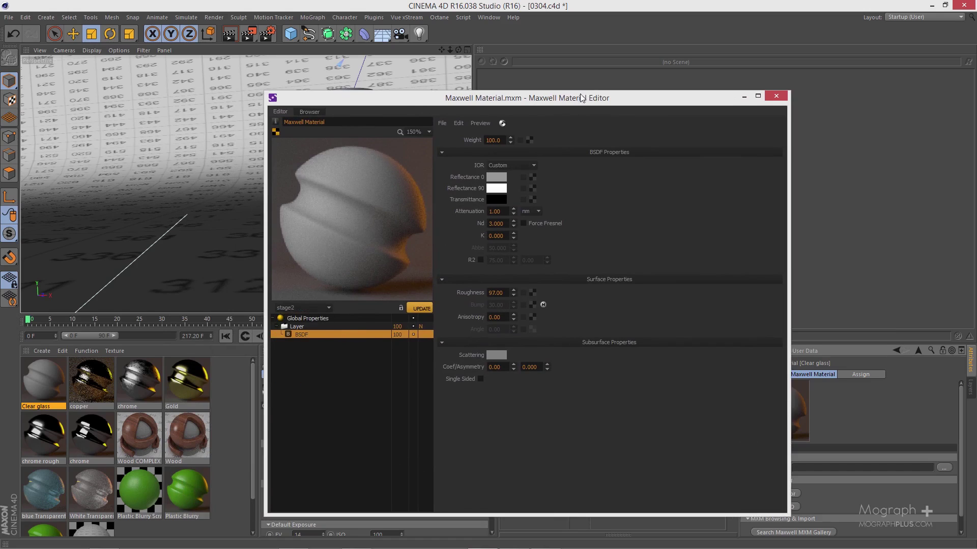
{"action": "left_click_drag", "start_coordinate": [580, 93], "coordinate": [581, 92]}
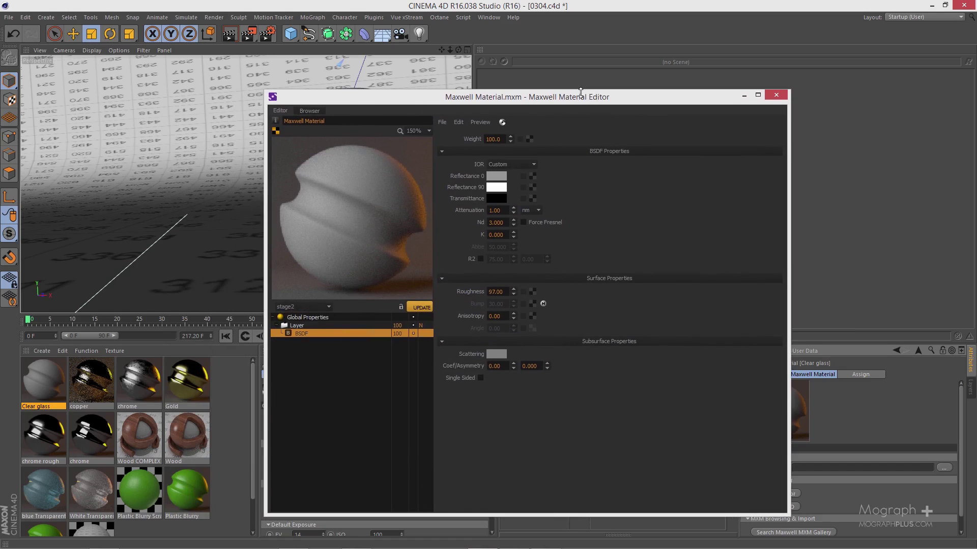
- Set the BSDF's Transmittance colour to a light grey of RGB 230, 230, 230
{"action": "left_click", "coordinate": [496, 199]}
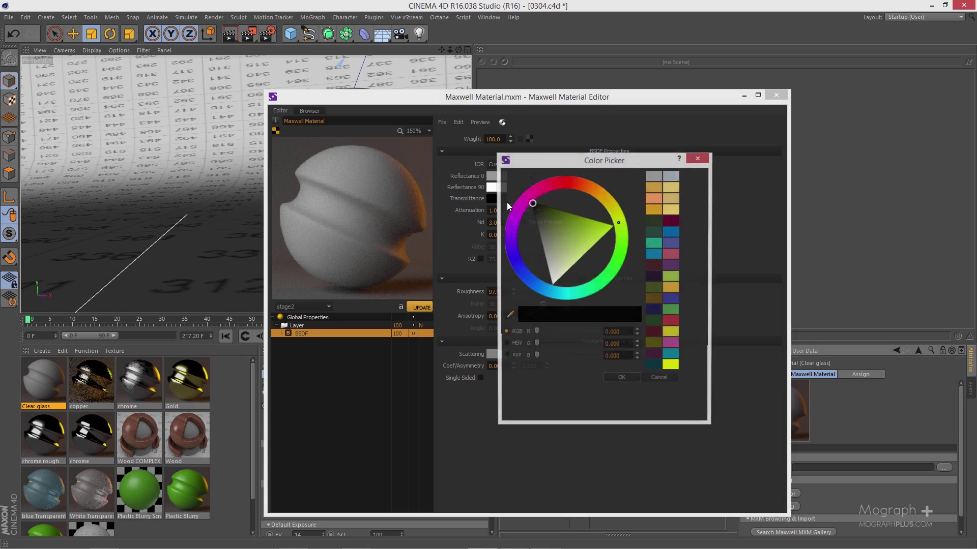
{"action": "left_click_drag", "start_coordinate": [554, 223], "coordinate": [538, 280]}
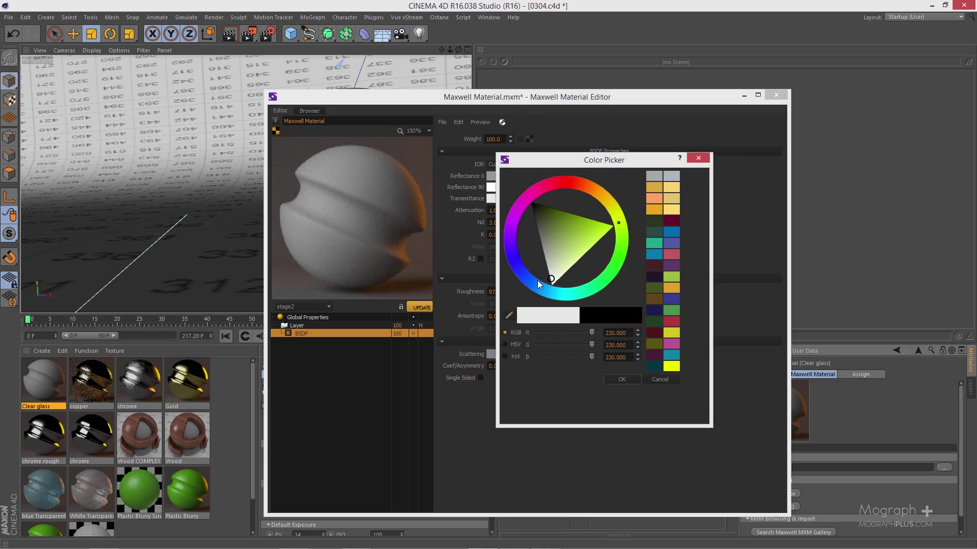
{"action": "left_click", "coordinate": [618, 379]}
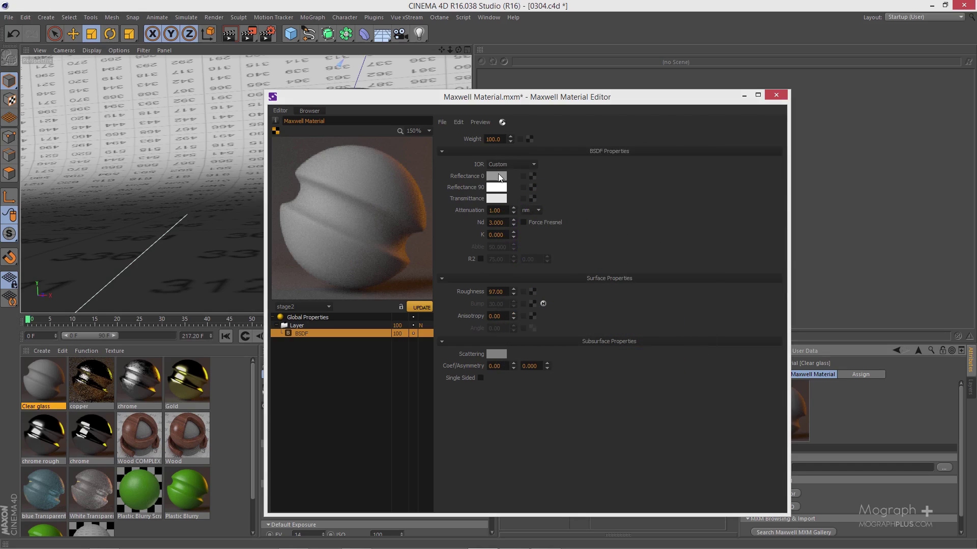
- Set Reflectance 0 to a dark grey of RGB 35, 35, 35 and Reflectance 90 to a medium grey
{"action": "left_click", "coordinate": [497, 176]}
{"action": "left_click_drag", "start_coordinate": [540, 226], "coordinate": [521, 218]}
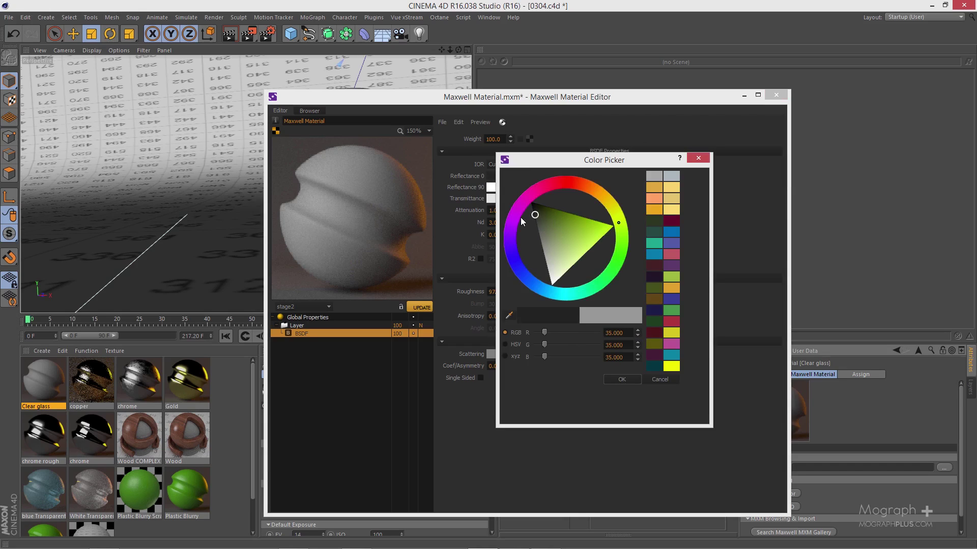
{"action": "left_click", "coordinate": [621, 380]}
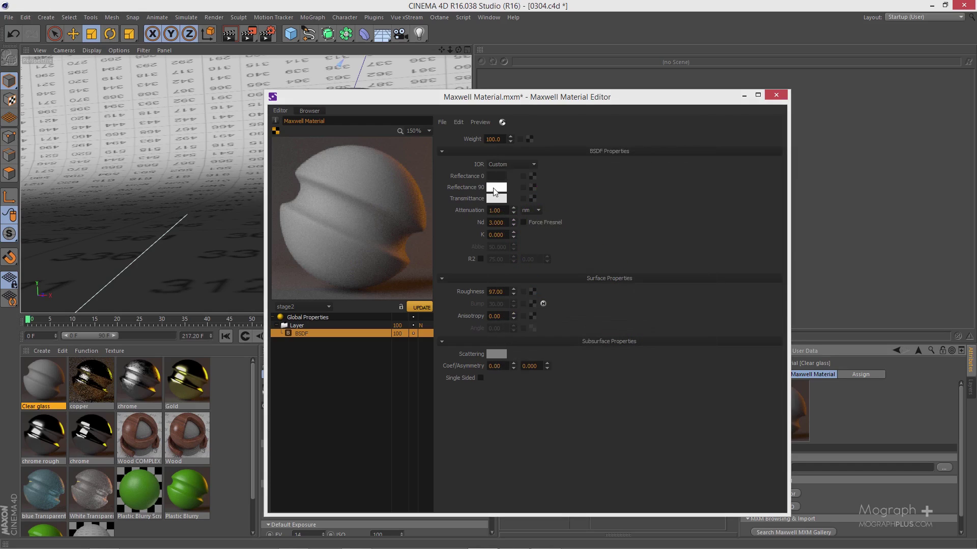
{"action": "left_click", "coordinate": [491, 187]}
{"action": "mouse_move", "coordinate": [550, 242]}
{"action": "left_mouse_down"}
{"action": "mouse_move", "coordinate": [554, 252]}
{"action": "mouse_move", "coordinate": [535, 238]}
{"action": "left_mouse_up"}
{"action": "left_click", "coordinate": [612, 376]}
- Set the BSDF's attenuation distance to 4 cm
{"action": "left_click", "coordinate": [538, 212]}
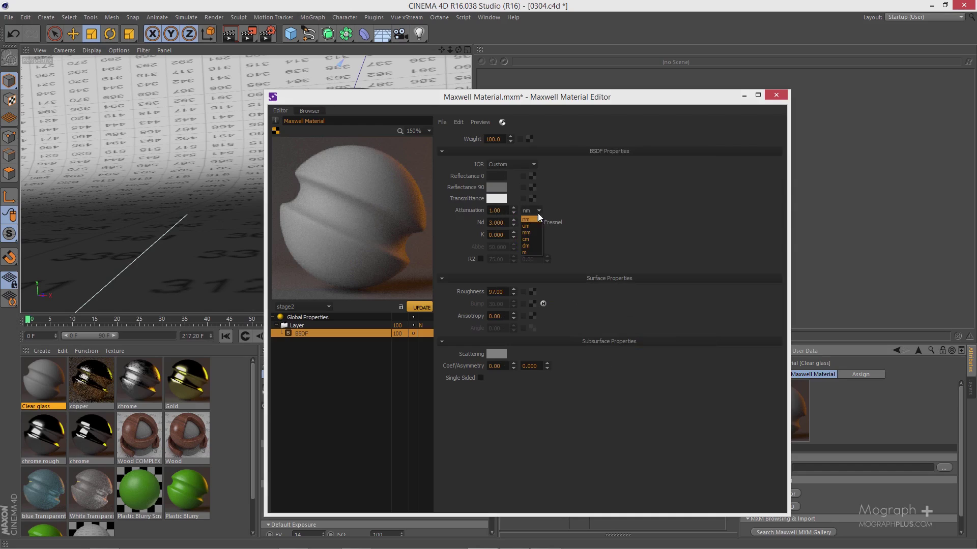
{"action": "left_click", "coordinate": [528, 239]}
{"action": "double_click", "coordinate": [496, 210]}
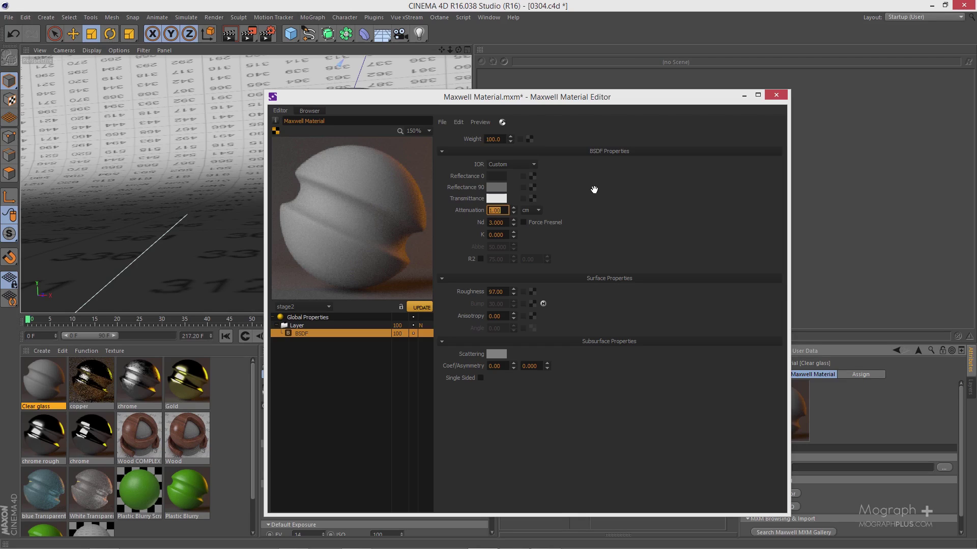
{"action": "type", "text": "4"}
{"action": "key", "text": "Return"}
- Set the BSDF's Nd value to 1.51 and enable Force Fresnel
{"action": "key", "text": "Tab"}
{"action": "type", "text": "1.51"}
{"action": "key", "text": "Return"}
{"action": "left_click", "coordinate": [542, 223]}
- Set the surface roughness to 2 and update the material preview
{"action": "double_click", "coordinate": [490, 291]}
{"action": "type", "text": "1"}
{"action": "key", "text": "Return"}
{"action": "type", "text": "2"}
{"action": "key", "text": "Return"}
{"action": "left_click", "coordinate": [422, 309]}
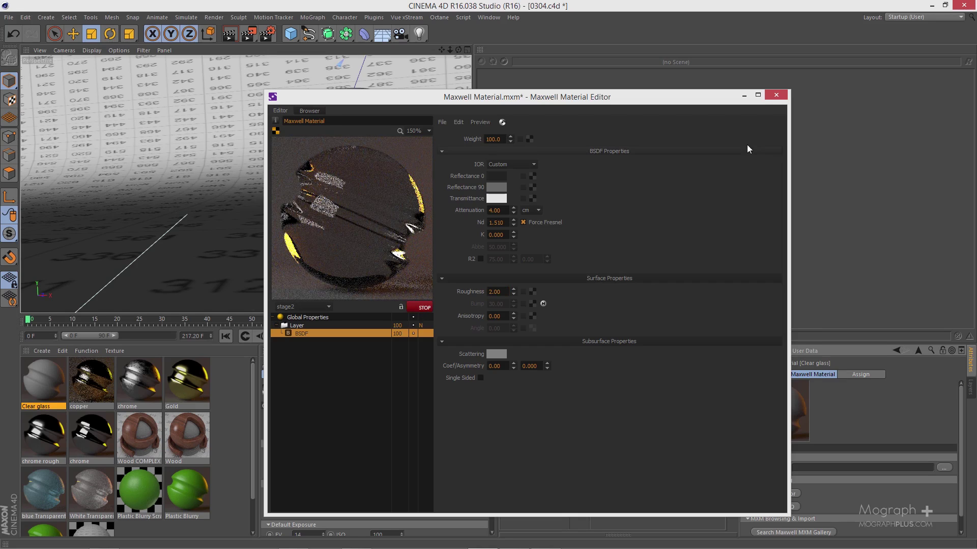
- Save the MXED changes back to Clear glass, refresh its preview, and apply the material to the wine glass
{"action": "left_click", "coordinate": [776, 95]}
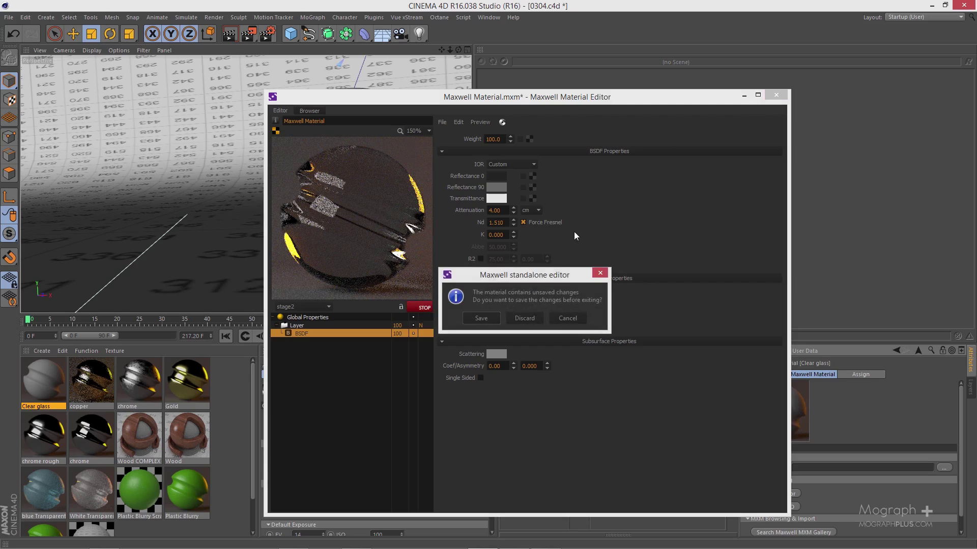
{"action": "left_click", "coordinate": [482, 318]}
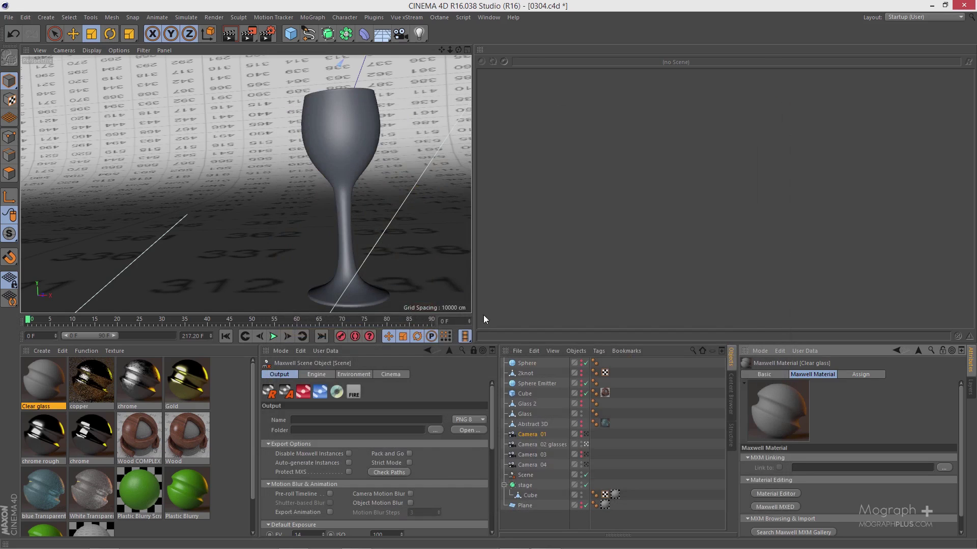
{"action": "double_click", "coordinate": [53, 378]}
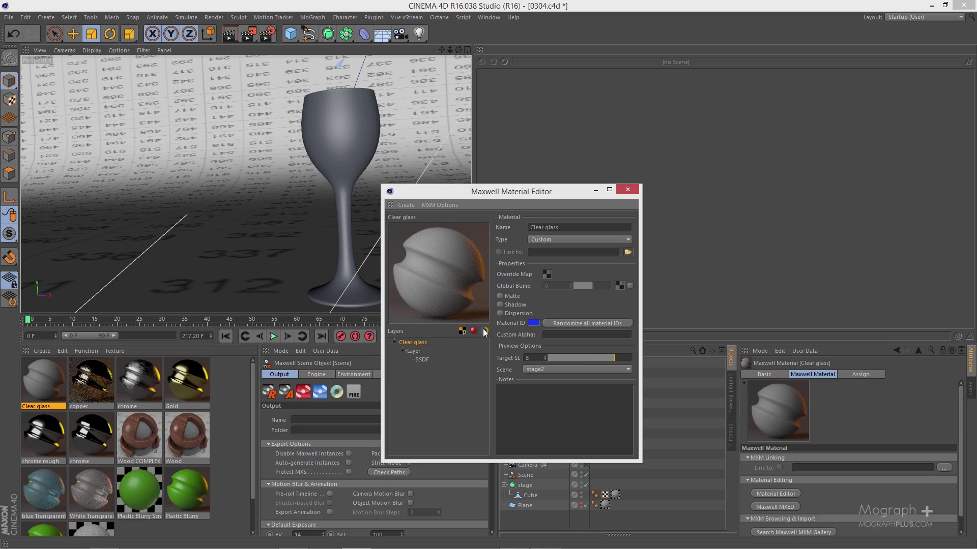
{"action": "left_click", "coordinate": [184, 314]}
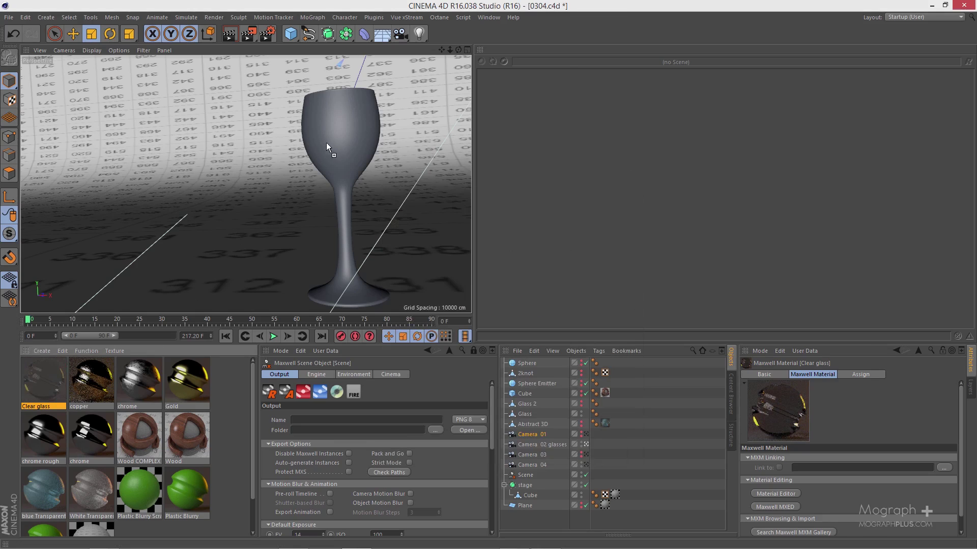
{"action": "left_click_drag", "start_coordinate": [333, 138], "coordinate": [334, 140]}
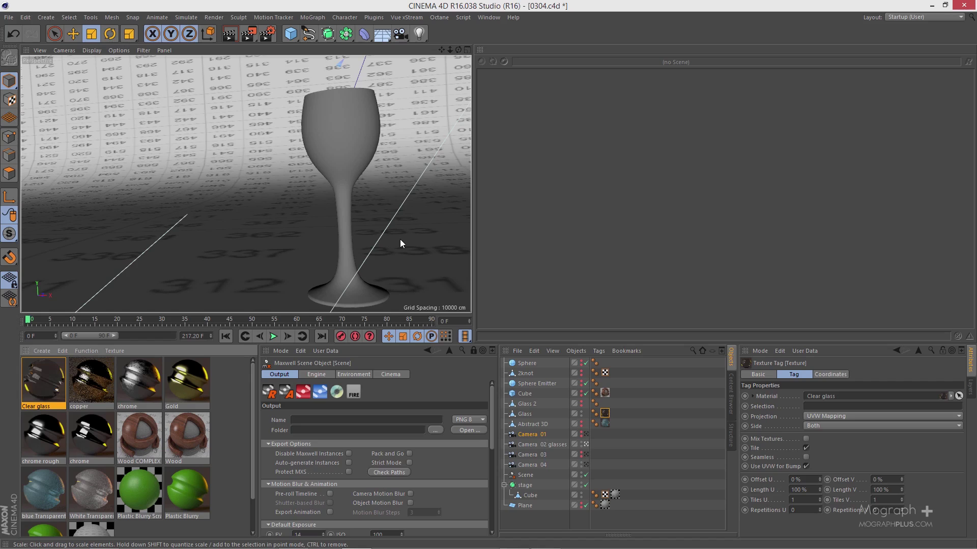
- Pull Camera 02 glasses back slightly and shorten its focus distance in the Top view to line up with the wine glass
{"action": "left_click", "coordinate": [542, 445]}
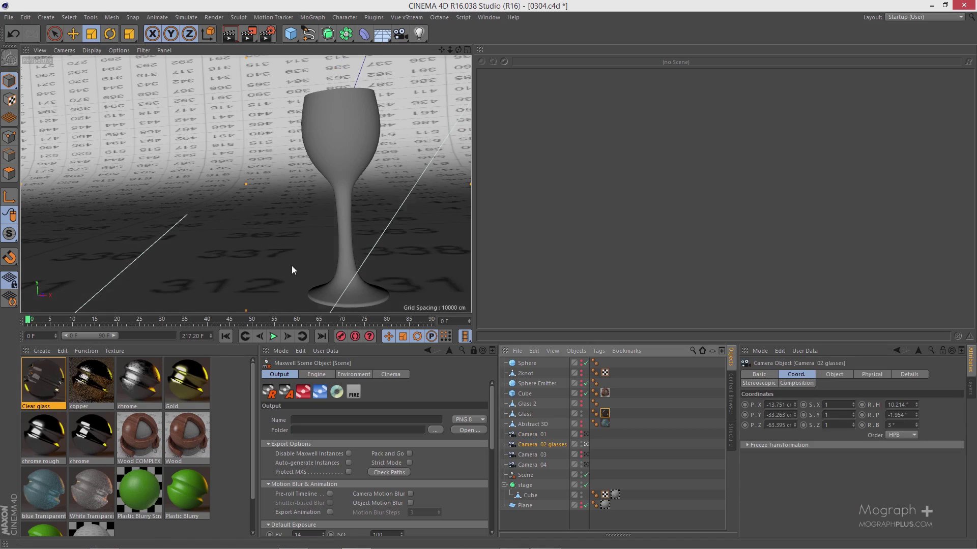
{"action": "scroll", "coordinate": [294, 218], "scroll_direction": "down", "scroll_amount": 3}
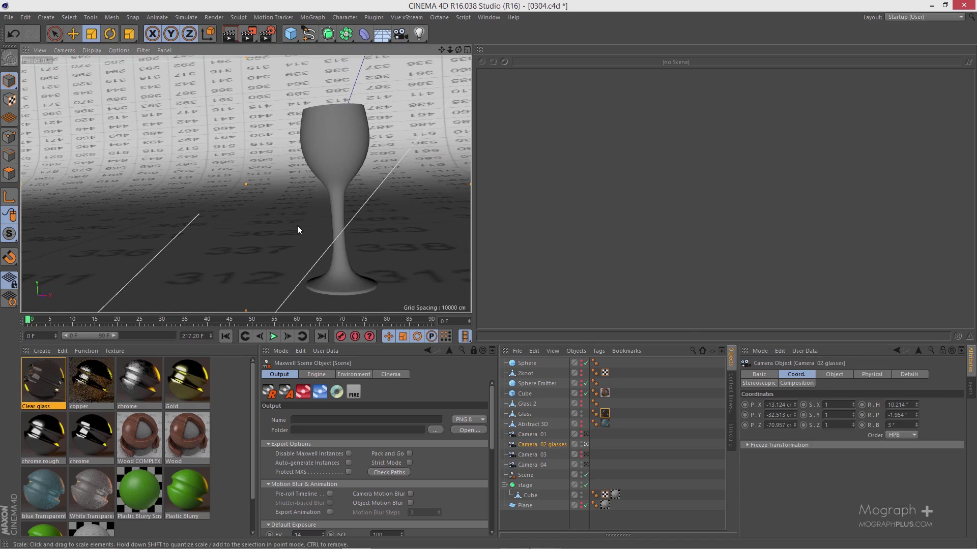
{"action": "middle_click", "coordinate": [297, 225]}
{"action": "middle_click", "coordinate": [316, 151]}
{"action": "scroll", "coordinate": [255, 142], "scroll_direction": "up", "scroll_amount": 5}
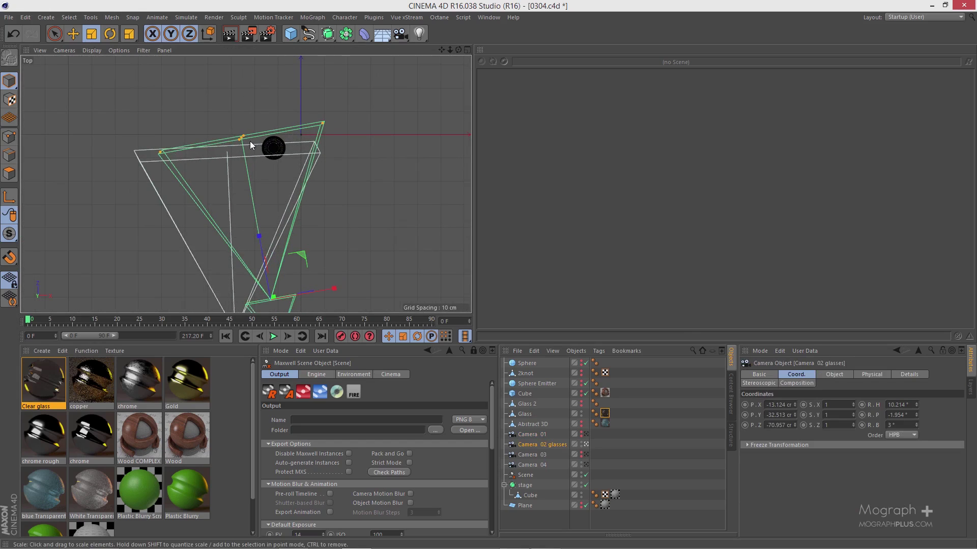
{"action": "left_click_drag", "start_coordinate": [244, 141], "coordinate": [244, 152]}
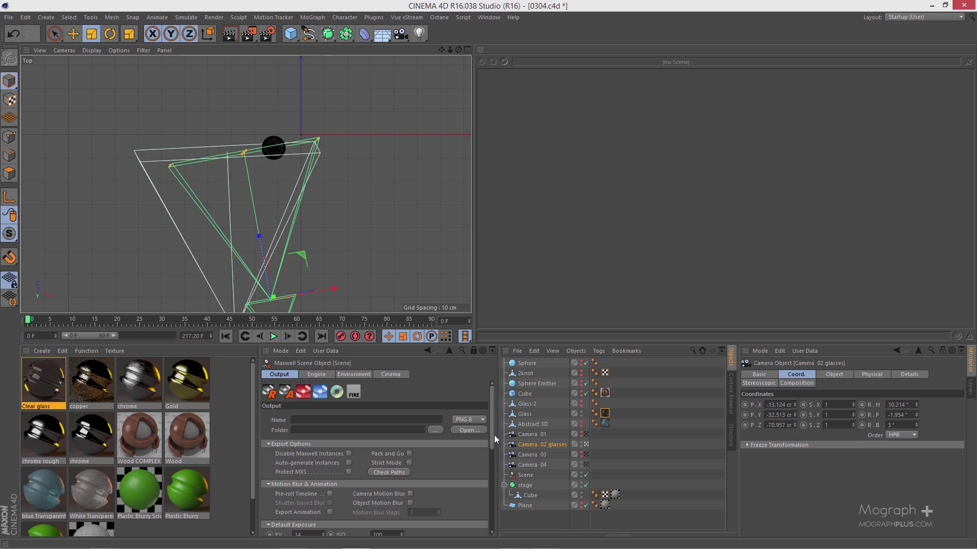
- Set the Maxwell scene's default exposure fStop to 22
{"action": "left_click_drag", "start_coordinate": [493, 435], "coordinate": [493, 473]}
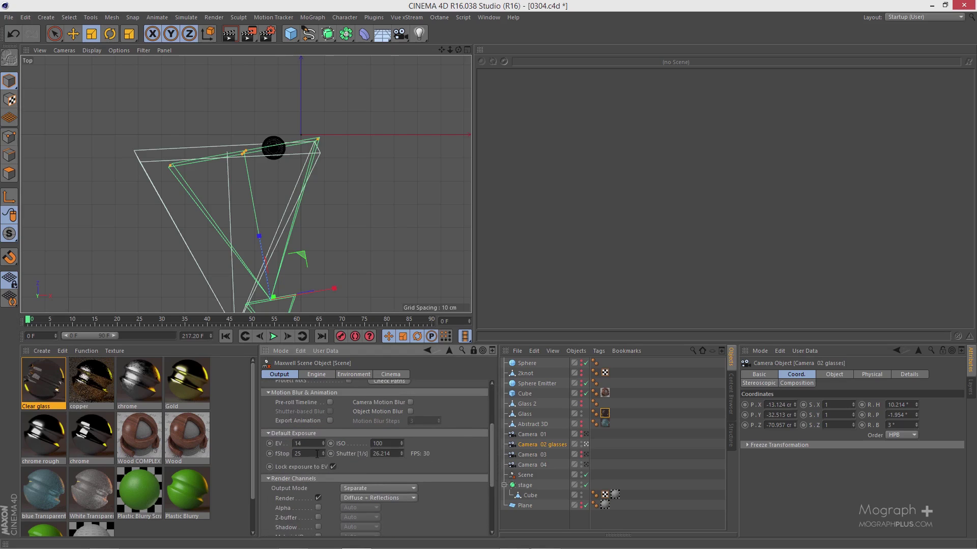
{"action": "left_click", "coordinate": [296, 455]}
{"action": "type", "text": "22"}
- Return to the camera view and start a Maxwell Fire preview render of the scene
{"action": "middle_click", "coordinate": [260, 199]}
{"action": "middle_click", "coordinate": [192, 144]}
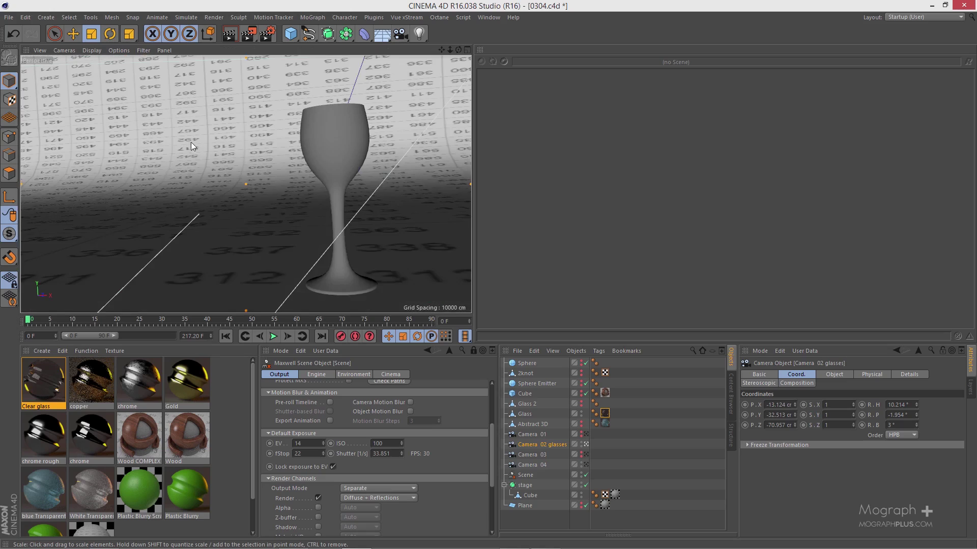
{"action": "scroll", "coordinate": [398, 404], "scroll_direction": "up", "scroll_amount": 4}
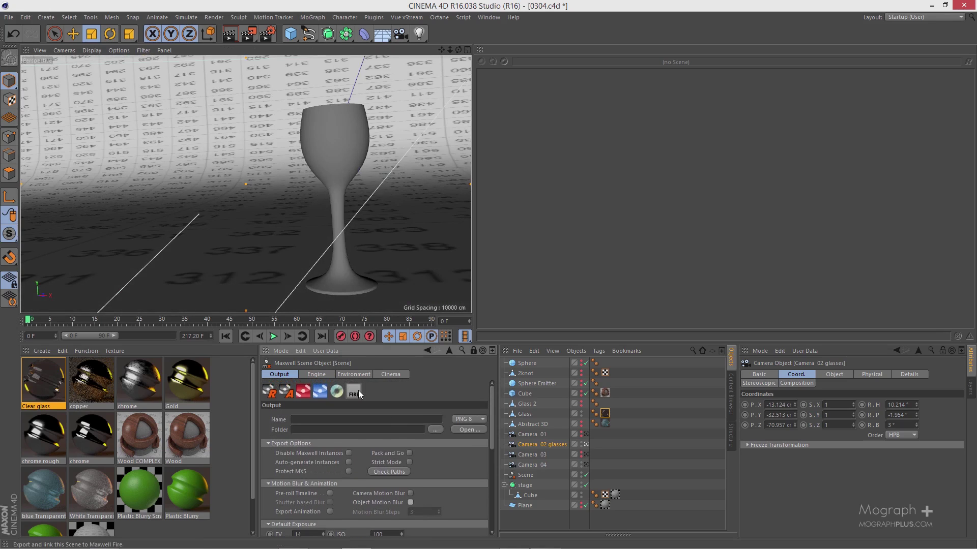
{"action": "left_click", "coordinate": [354, 392]}
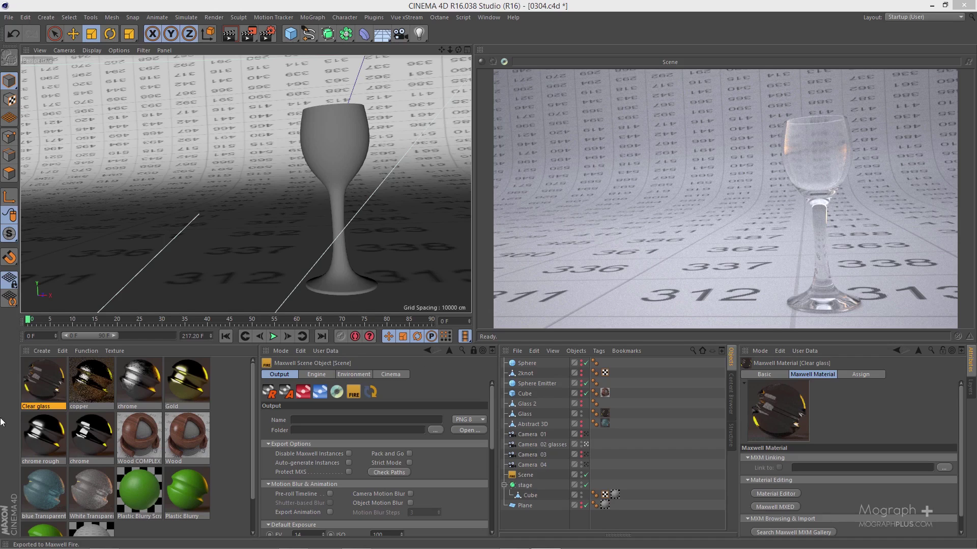
- Review the Clear glass BSDF settings and the Maxwell scene's exposure settings
{"action": "double_click", "coordinate": [32, 384]}
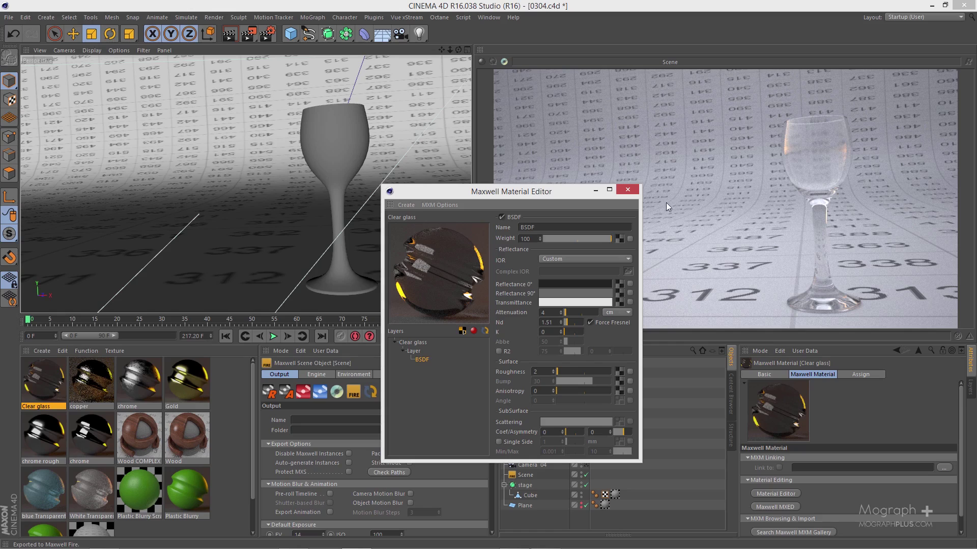
{"action": "left_click", "coordinate": [628, 189]}
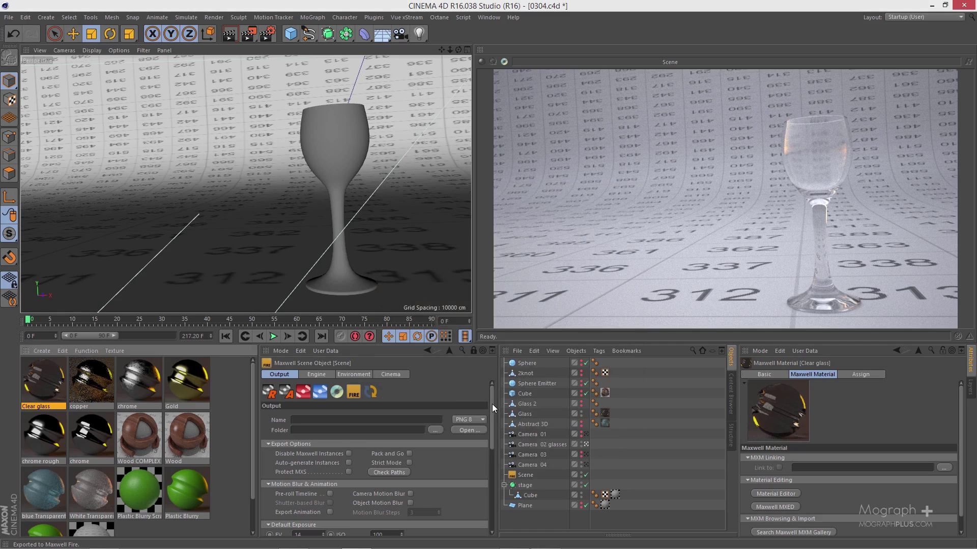
{"action": "left_click_drag", "start_coordinate": [493, 404], "coordinate": [416, 471]}
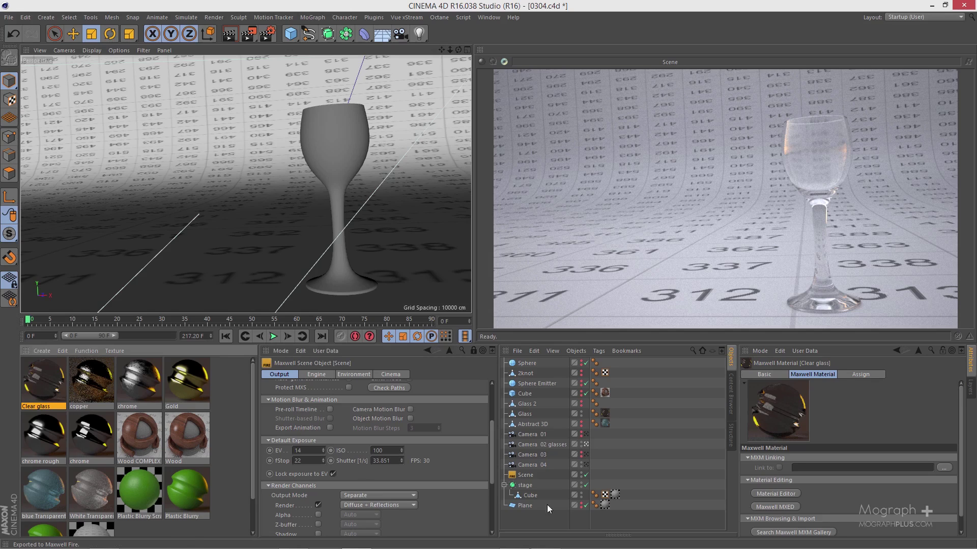
- Set the Clear glass BSDF roughness to 0 and save the material
{"action": "left_click", "coordinate": [773, 506]}
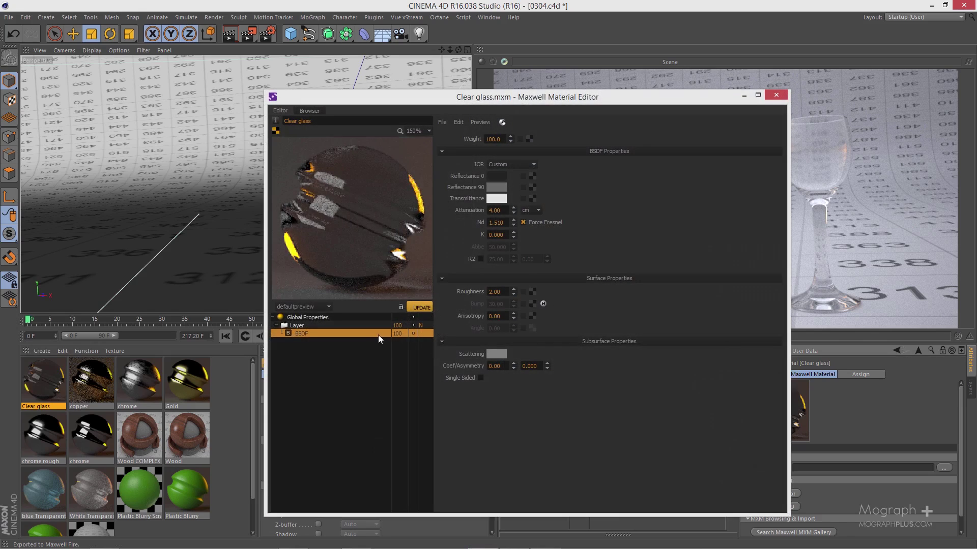
{"action": "left_click", "coordinate": [498, 292]}
{"action": "type", "text": "0"}
{"action": "key", "text": "Return"}
{"action": "left_click", "coordinate": [776, 95]}
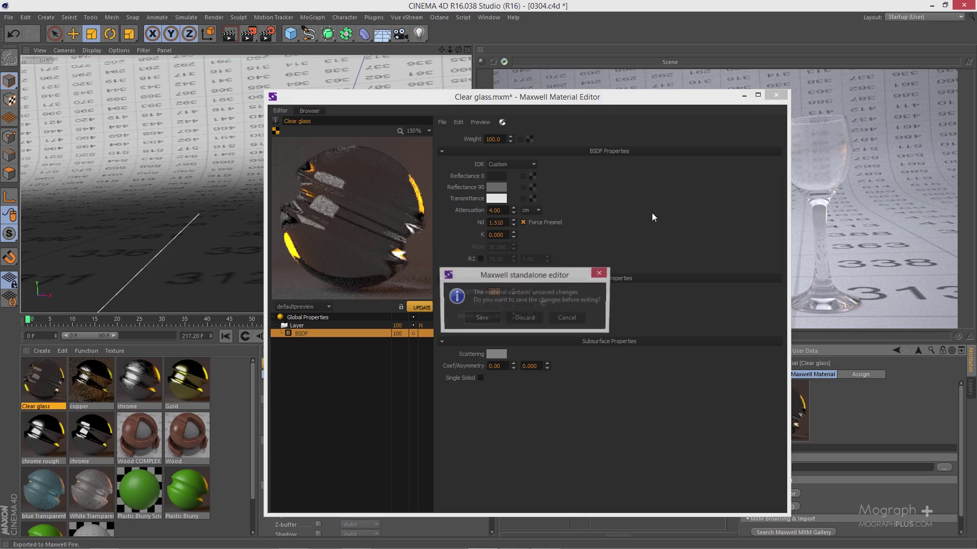
{"action": "left_click", "coordinate": [490, 318]}
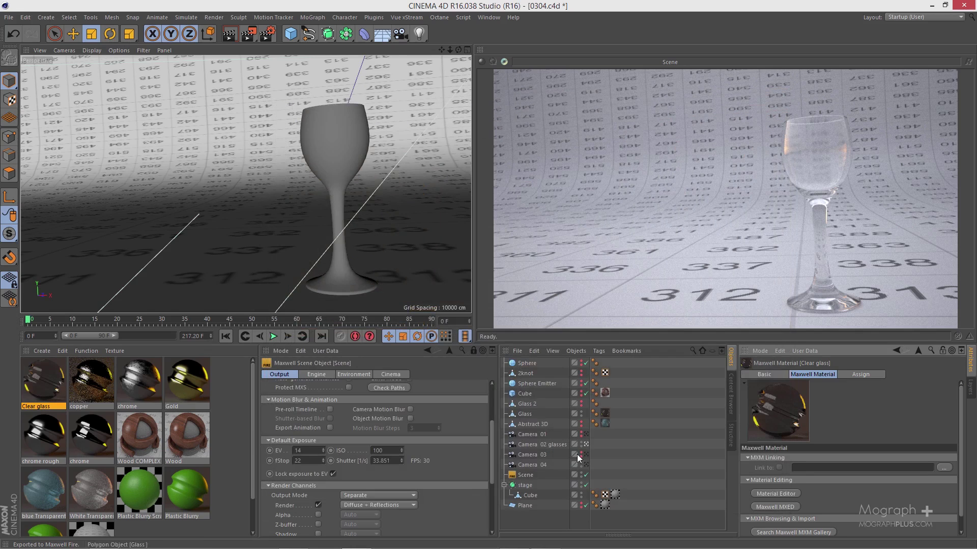
- Add a Maxwell Camera tag to Camera 02 glasses and set its lens type to Pinhole
{"action": "left_click", "coordinate": [548, 447]}
{"action": "right_click", "coordinate": [549, 450]}
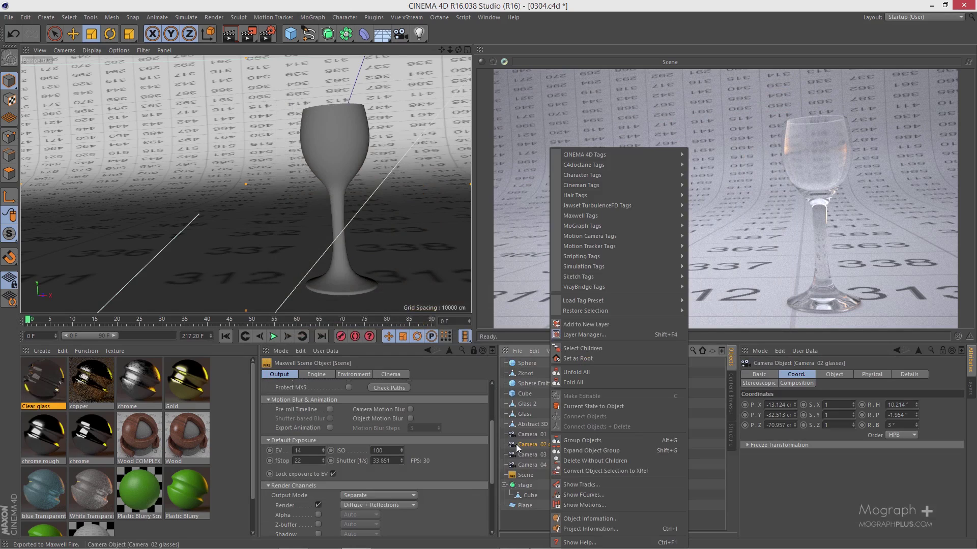
{"action": "mouse_move", "coordinate": [630, 218]}
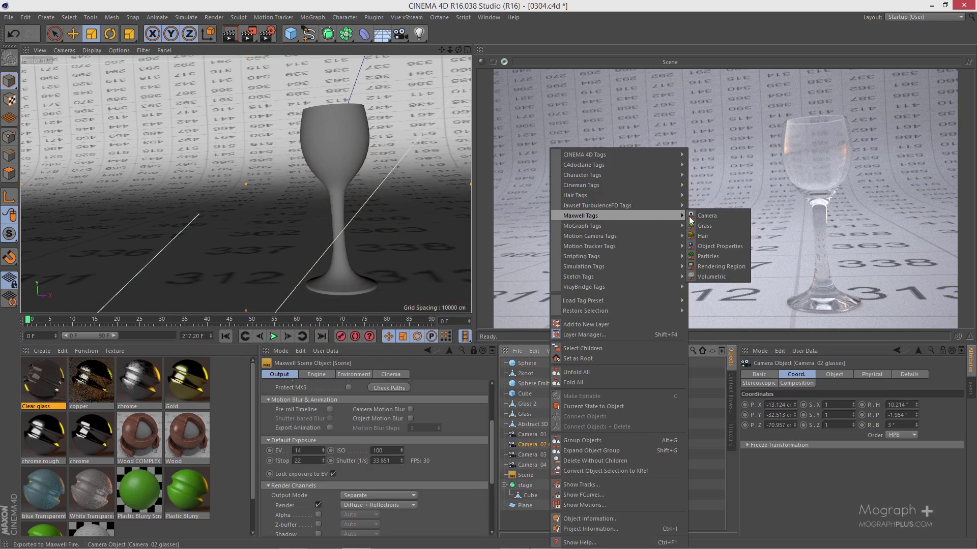
{"action": "left_click", "coordinate": [714, 217]}
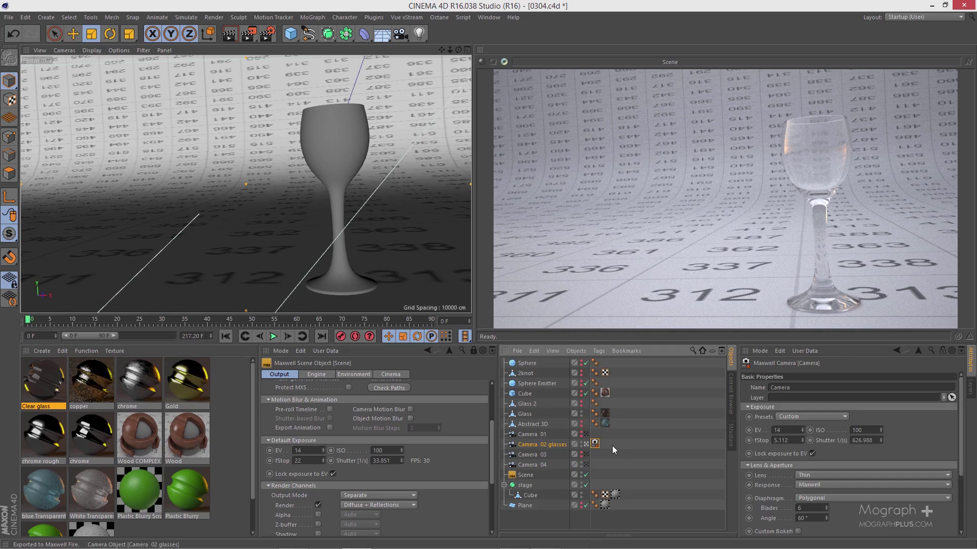
{"action": "left_click", "coordinate": [595, 444]}
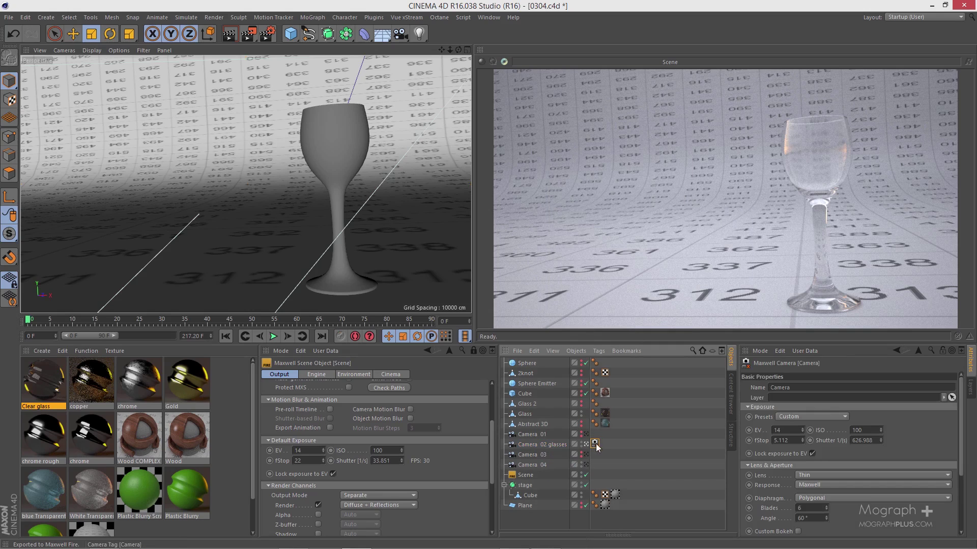
{"action": "left_click", "coordinate": [816, 477]}
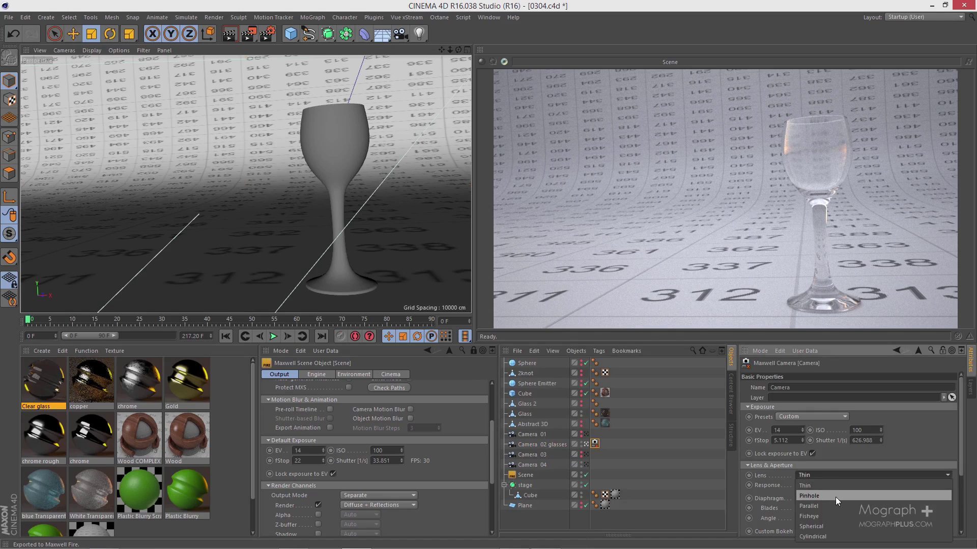
{"action": "left_click", "coordinate": [836, 497]}
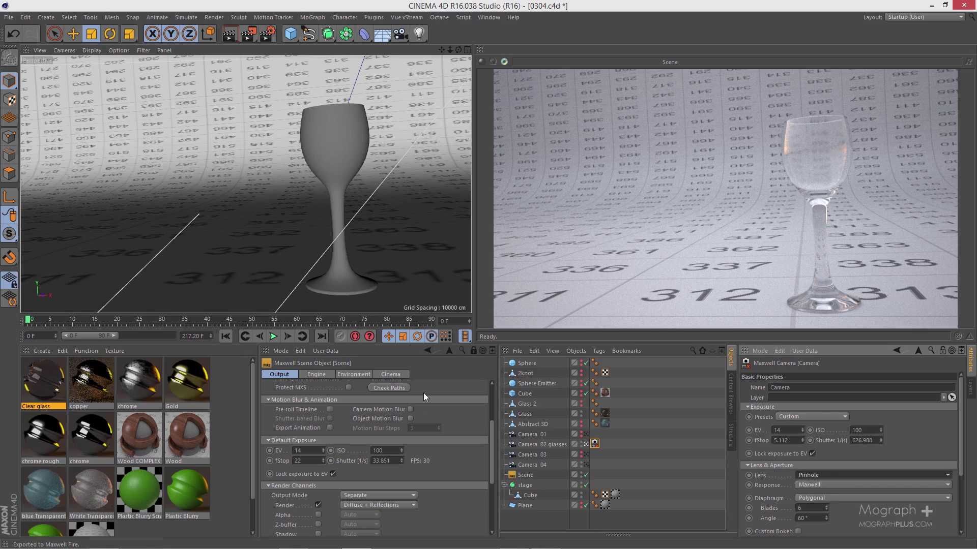
{"action": "scroll", "coordinate": [406, 470], "scroll_direction": "down", "scroll_amount": 3}
{"action": "scroll", "coordinate": [376, 463], "scroll_direction": "up", "scroll_amount": 4}
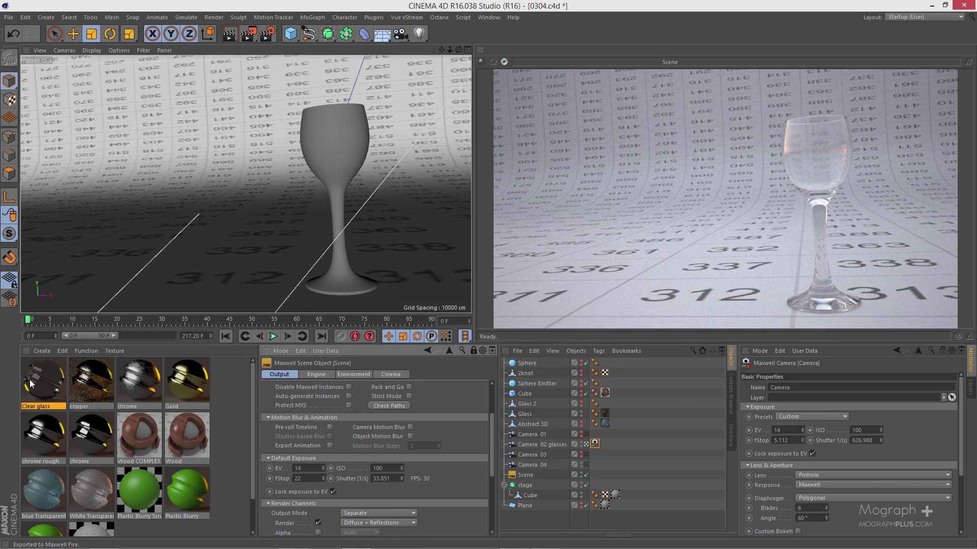
- Open the Clear glass material in the standalone Maxwell editor and set its attenuation distance to 20 cm
{"action": "left_click", "coordinate": [44, 376]}
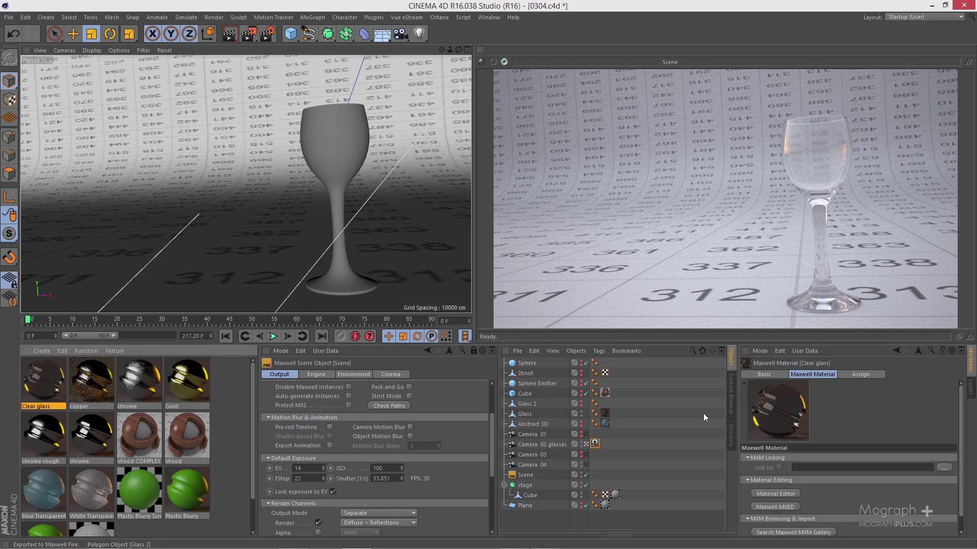
{"action": "left_click", "coordinate": [773, 508]}
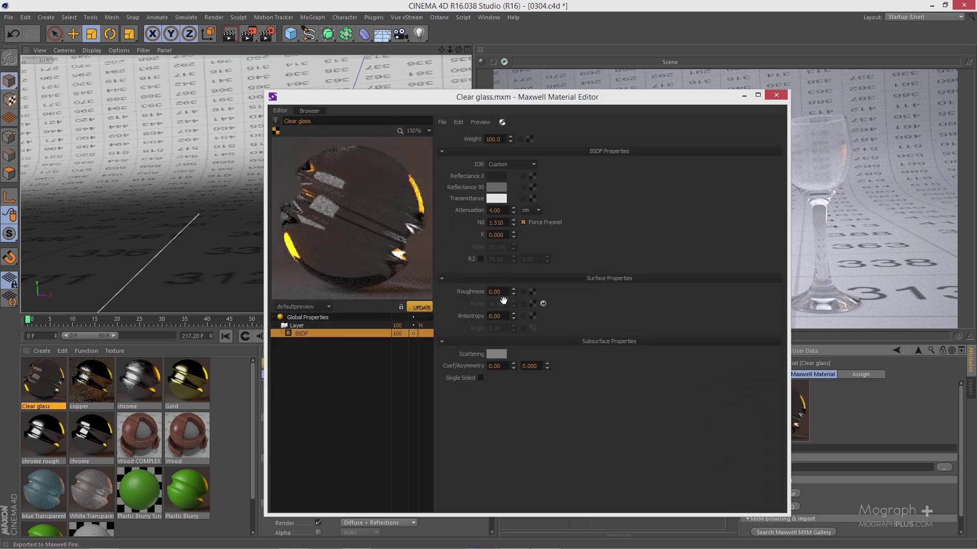
{"action": "left_click", "coordinate": [497, 211]}
{"action": "type", "text": "20"}
{"action": "key", "text": "Return"}
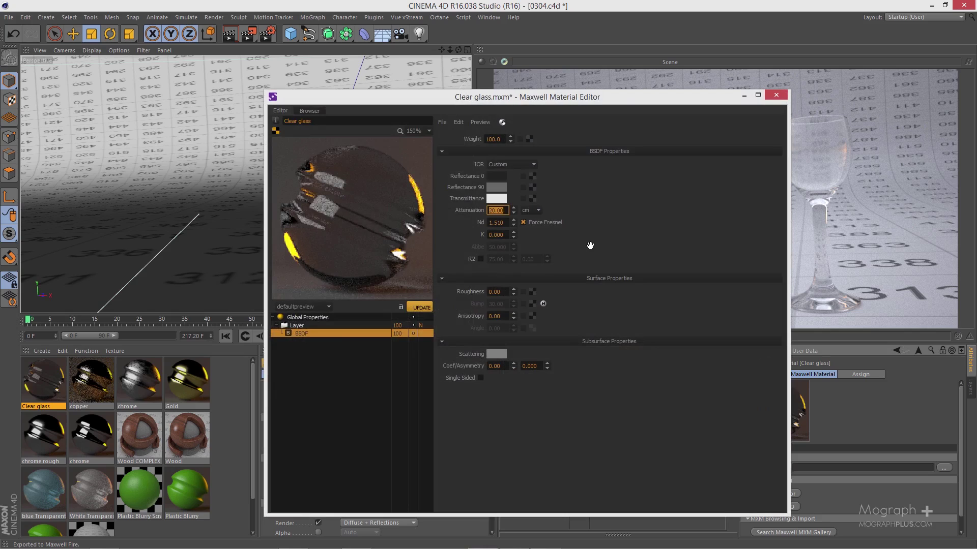
- Brighten the Clear glass transmittance color to a near-white RGB 237, 237, 237
{"action": "left_click", "coordinate": [496, 198]}
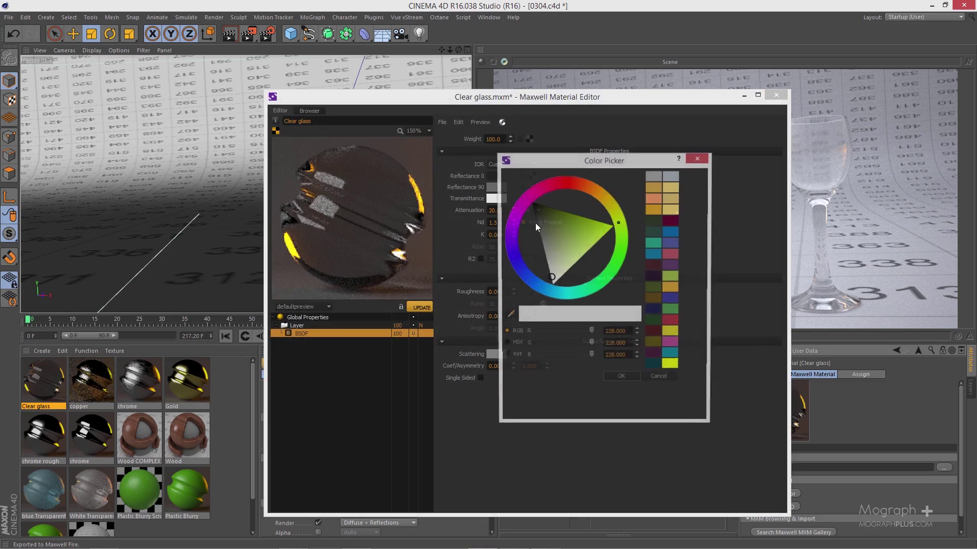
{"action": "left_click", "coordinate": [548, 279]}
{"action": "left_click_drag", "start_coordinate": [548, 278], "coordinate": [545, 282]}
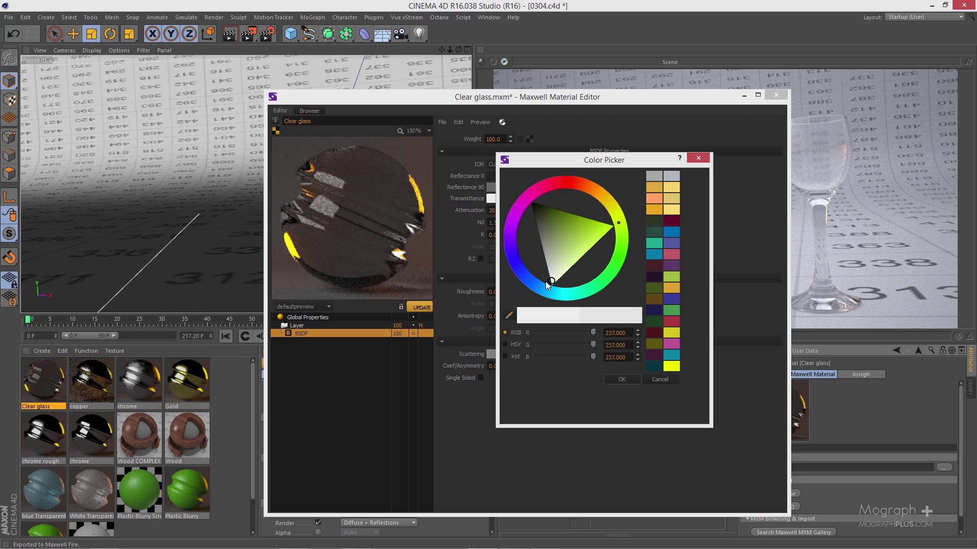
{"action": "left_click", "coordinate": [622, 379]}
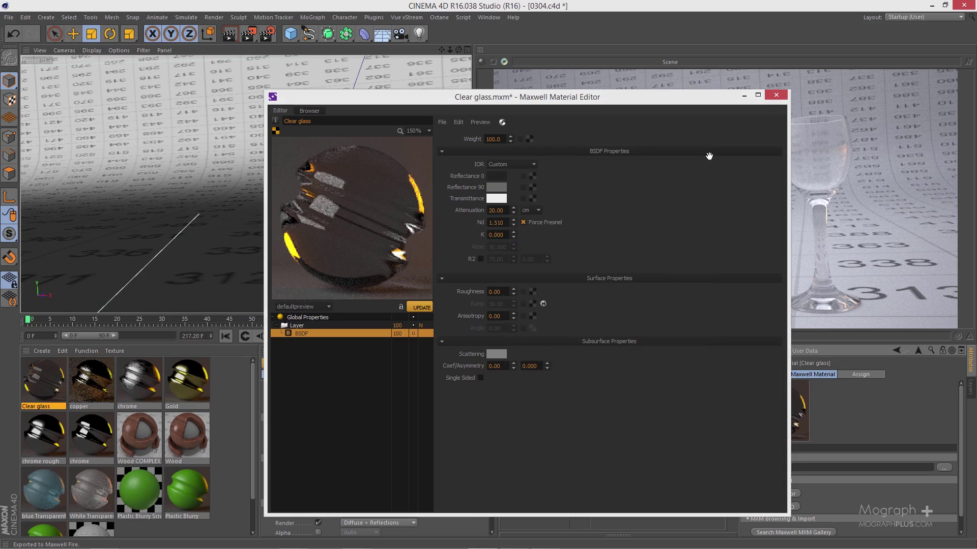
- Save the Clear glass changes and reload the scene in Maxwell Fire for a fresh preview render
{"action": "left_click", "coordinate": [774, 97]}
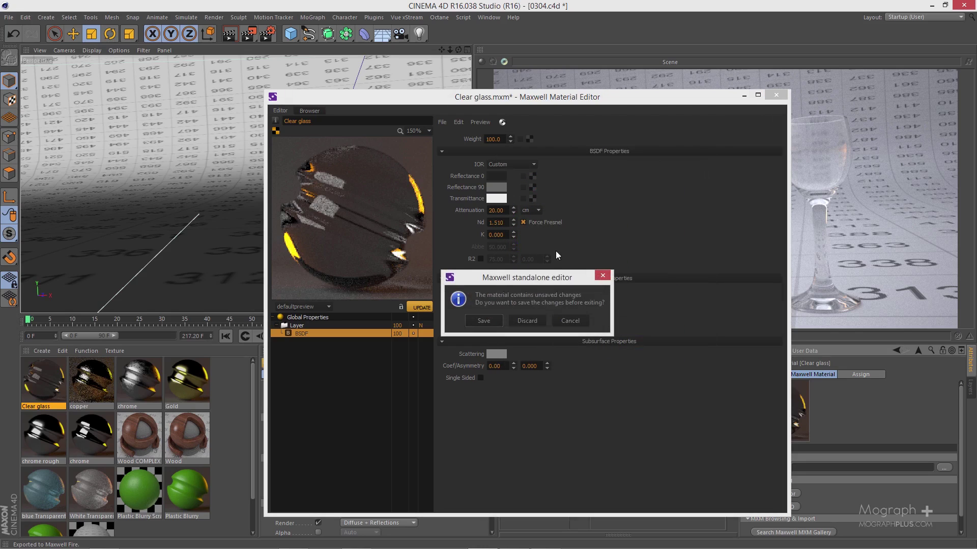
{"action": "left_click", "coordinate": [492, 318]}
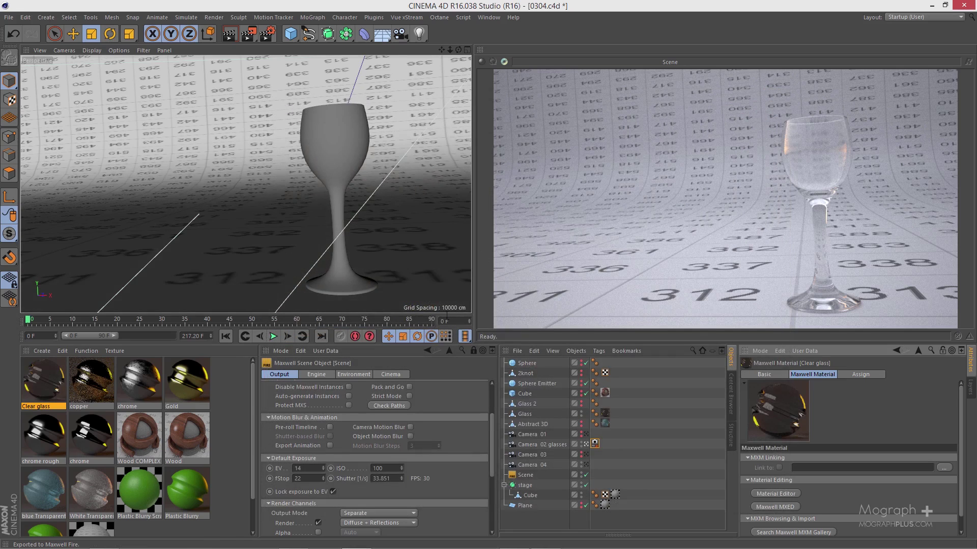
{"action": "scroll", "coordinate": [417, 479], "scroll_direction": "up", "scroll_amount": 3}
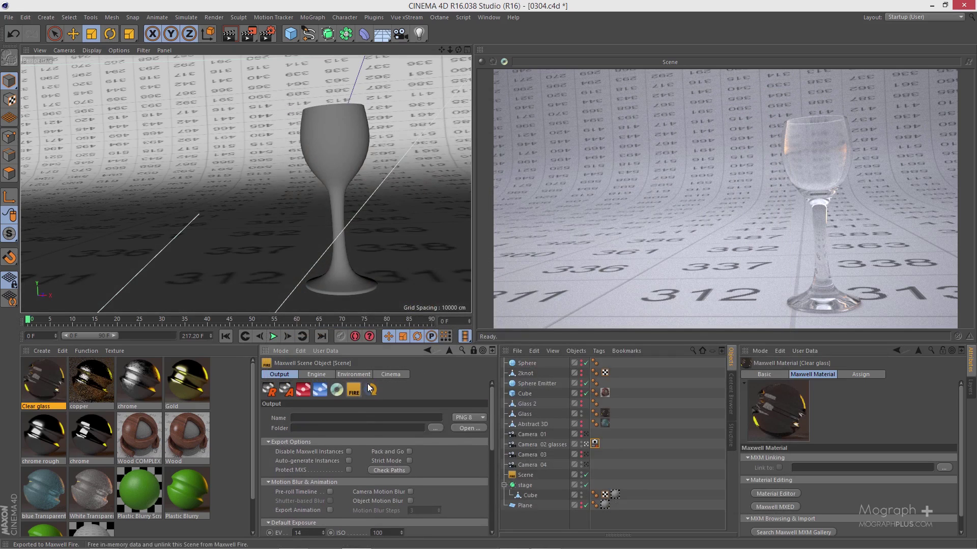
{"action": "left_click", "coordinate": [370, 390]}
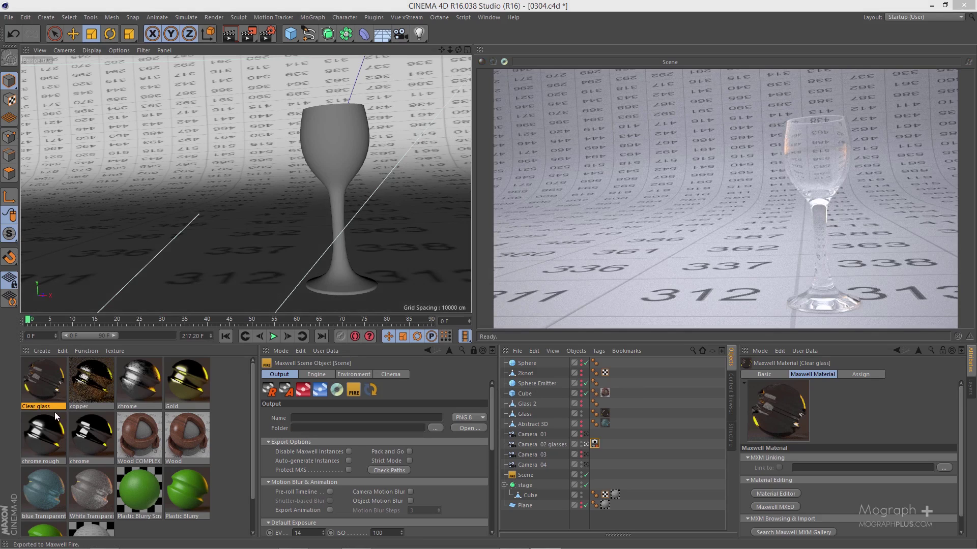
- Duplicate the Clear glass material
{"action": "left_click", "coordinate": [30, 387]}
{"action": "key", "text": "ctrl+c"}
{"action": "key", "text": "ctrl+v"}
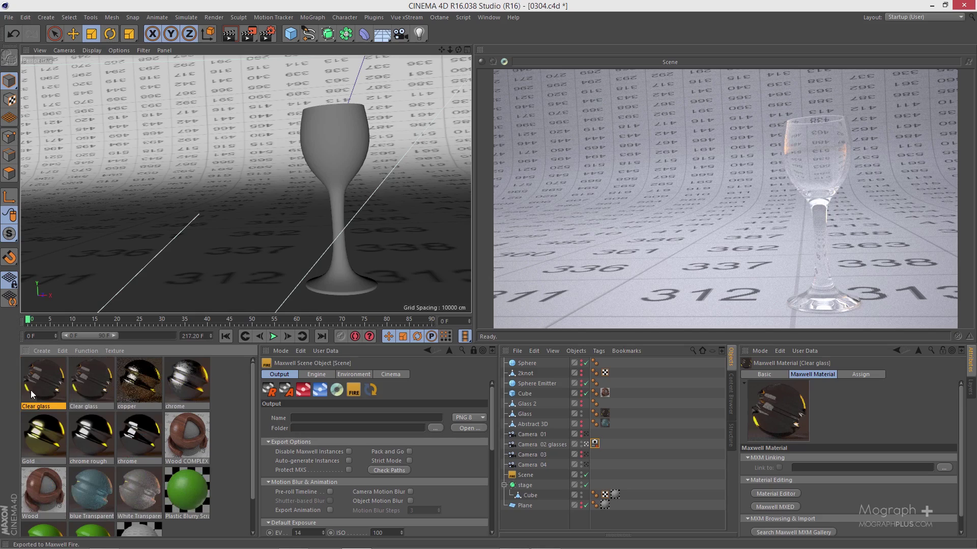
- Rename the copied glass material as Colored glass
{"action": "double_click", "coordinate": [38, 385]}
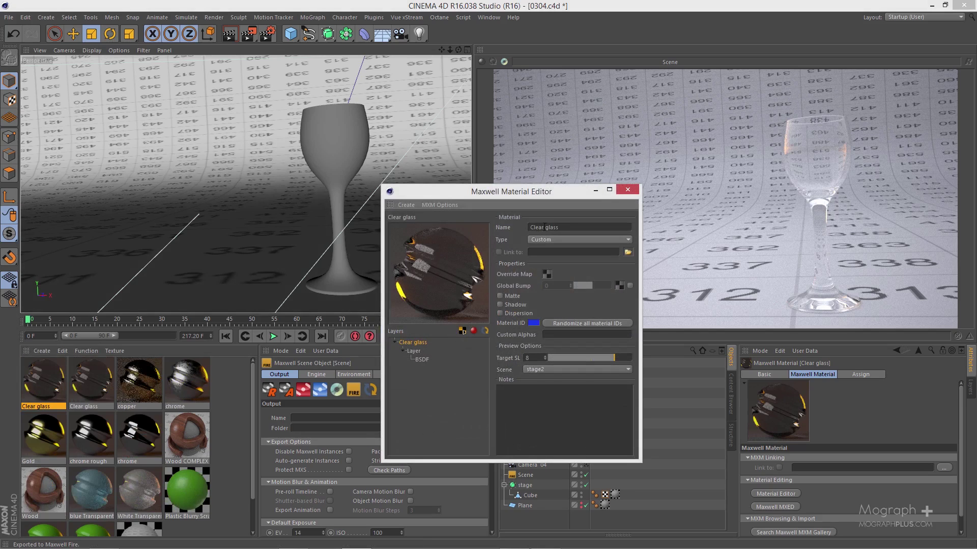
{"action": "left_click", "coordinate": [532, 228]}
{"action": "key", "text": "Delete"}
{"action": "key", "text": "Delete"}
{"action": "key", "text": "Delete"}
{"action": "key", "text": "Delete"}
{"action": "key", "text": "Delete"}
{"action": "key", "text": "BackSpace"}
{"action": "type", "text": "Colored"}
{"action": "left_click", "coordinate": [627, 189]}
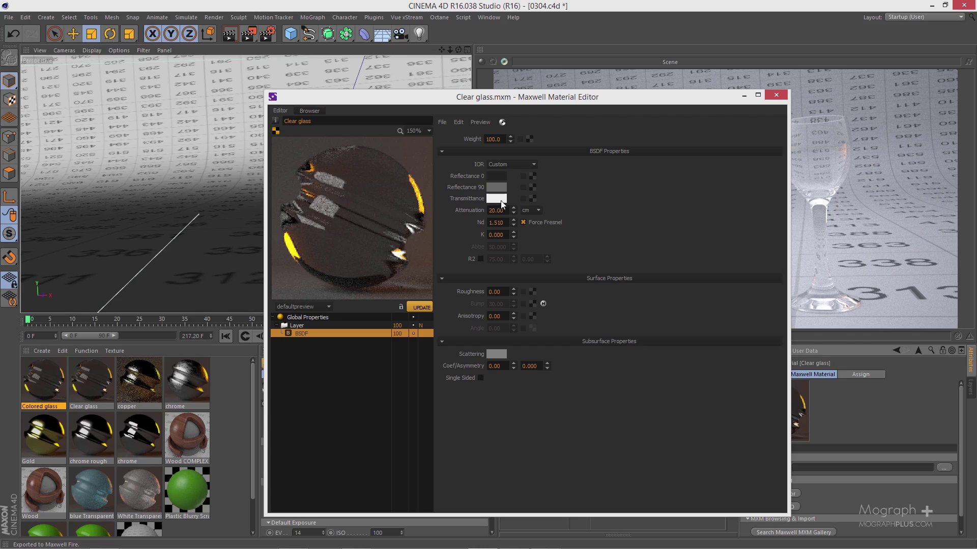
- Set the copied glass material's transmittance to a light cyan, about RGB 143, 199, 206
{"action": "left_click", "coordinate": [500, 201]}
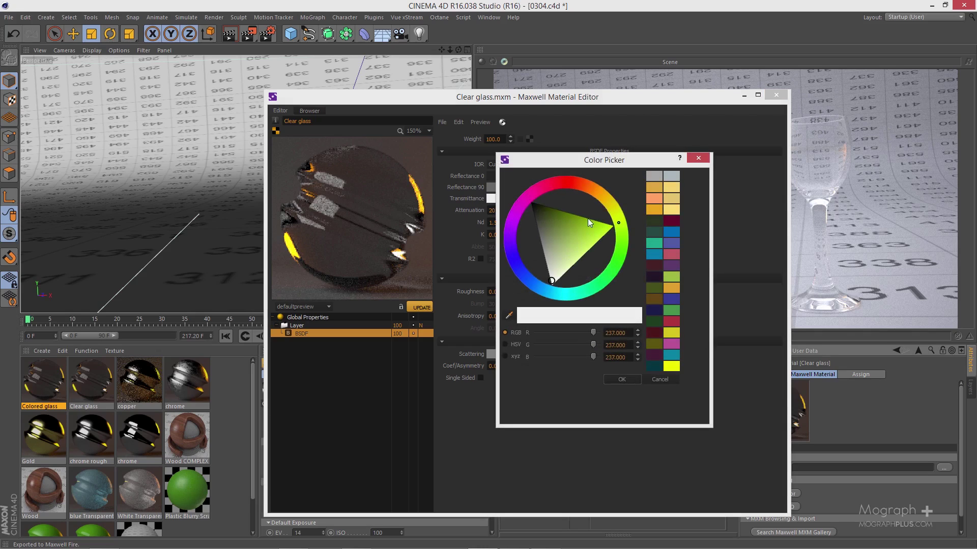
{"action": "left_click_drag", "start_coordinate": [540, 288], "coordinate": [560, 295]}
{"action": "left_click_drag", "start_coordinate": [563, 243], "coordinate": [550, 230]}
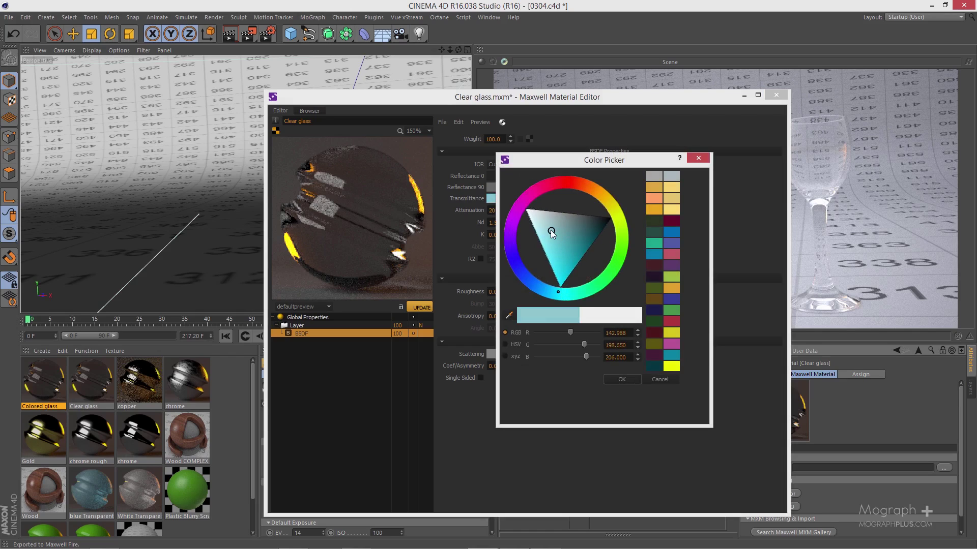
{"action": "left_click", "coordinate": [614, 383]}
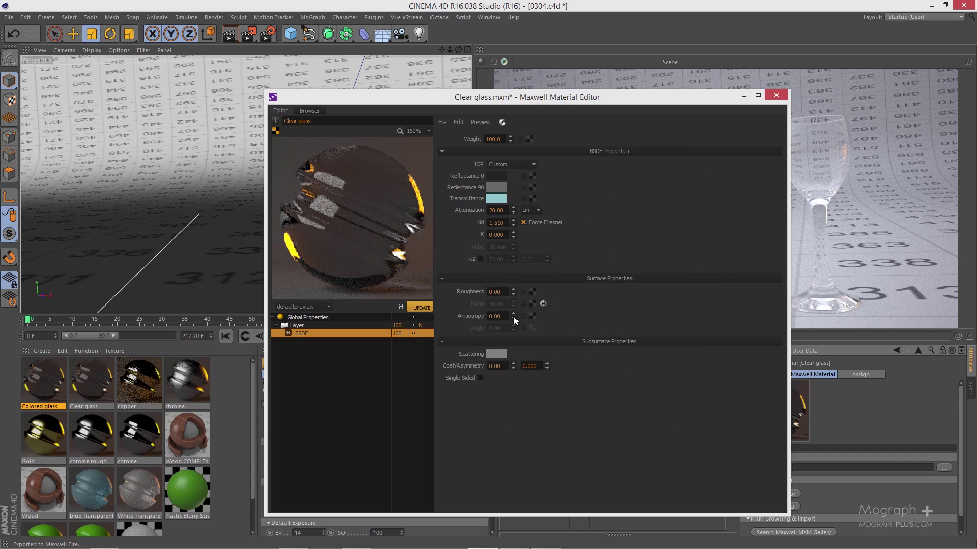
- Render the material preview with the stage2 scene and save the material's changes
{"action": "left_click", "coordinate": [308, 307]}
{"action": "left_click", "coordinate": [301, 376]}
{"action": "left_click", "coordinate": [420, 307]}
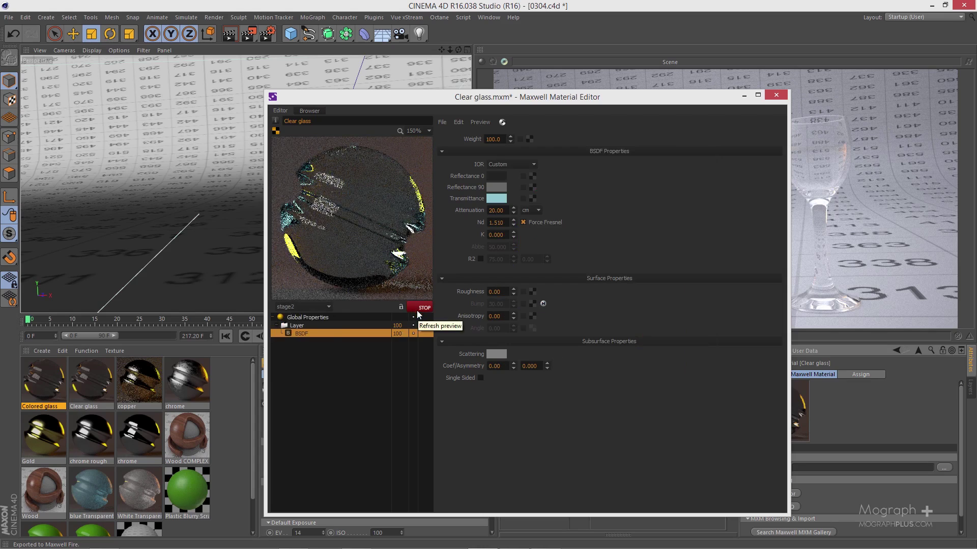
{"action": "left_click", "coordinate": [779, 96]}
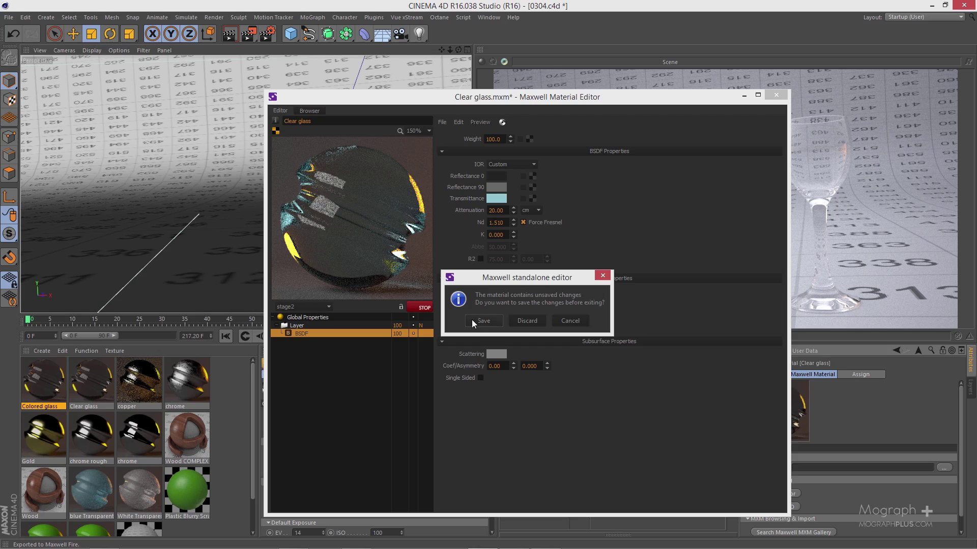
{"action": "left_click", "coordinate": [482, 321]}
- Refresh the Colored glass preview and apply the material to the Glass object
{"action": "double_click", "coordinate": [59, 383]}
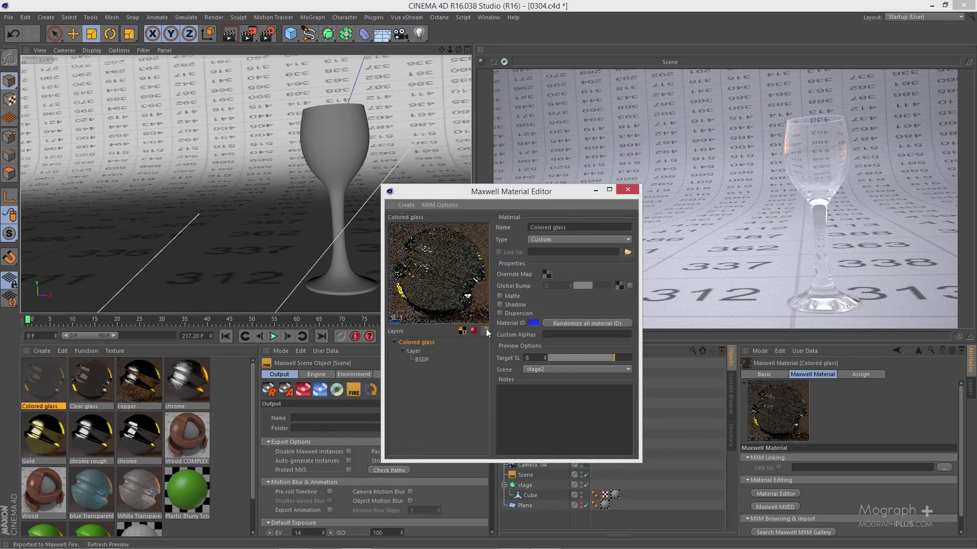
{"action": "left_click", "coordinate": [628, 191]}
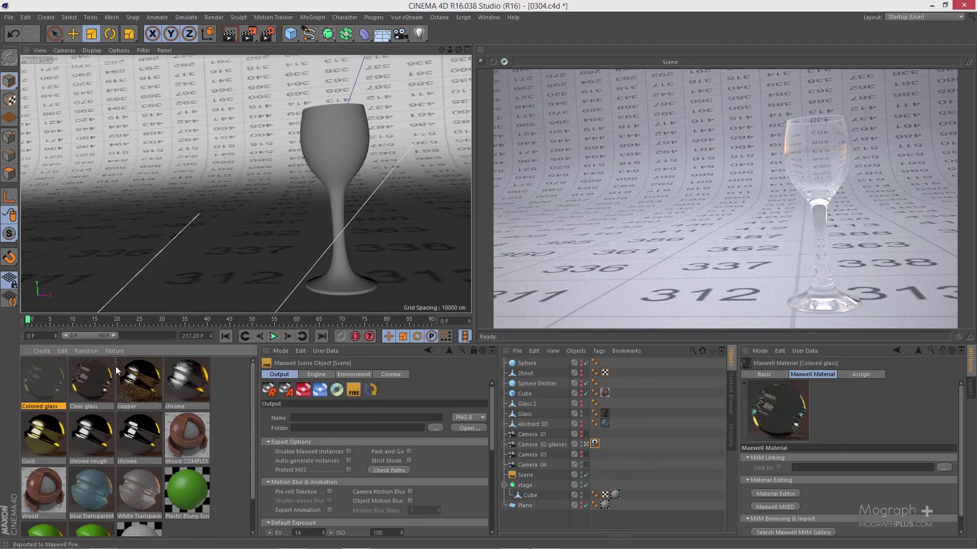
{"action": "left_click_drag", "start_coordinate": [54, 374], "coordinate": [532, 414]}
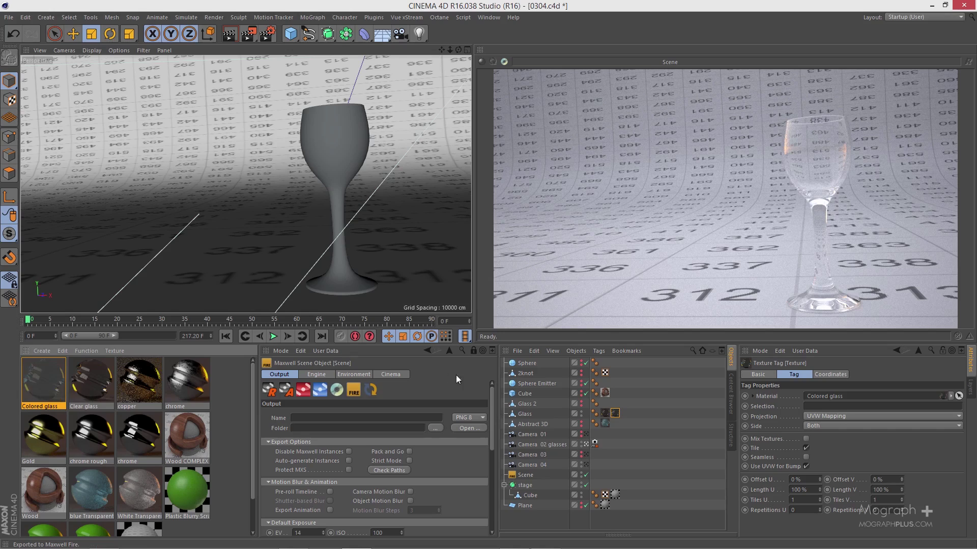
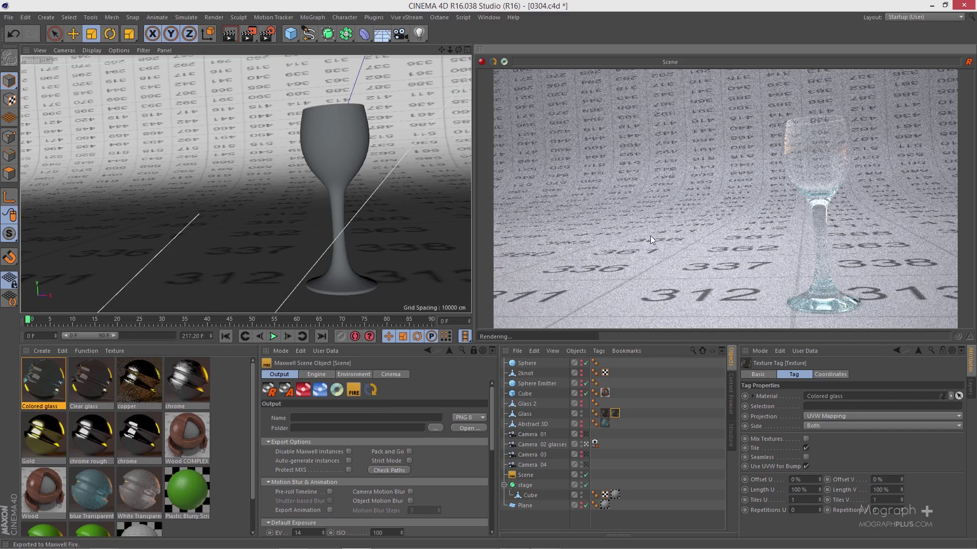
- Change the Colored glass BSDF transmittance to a saturated teal, about RGB 11, 160, 179
{"action": "double_click", "coordinate": [39, 382]}
{"action": "left_click_drag", "start_coordinate": [559, 192], "coordinate": [435, 152]}
{"action": "left_click", "coordinate": [296, 320]}
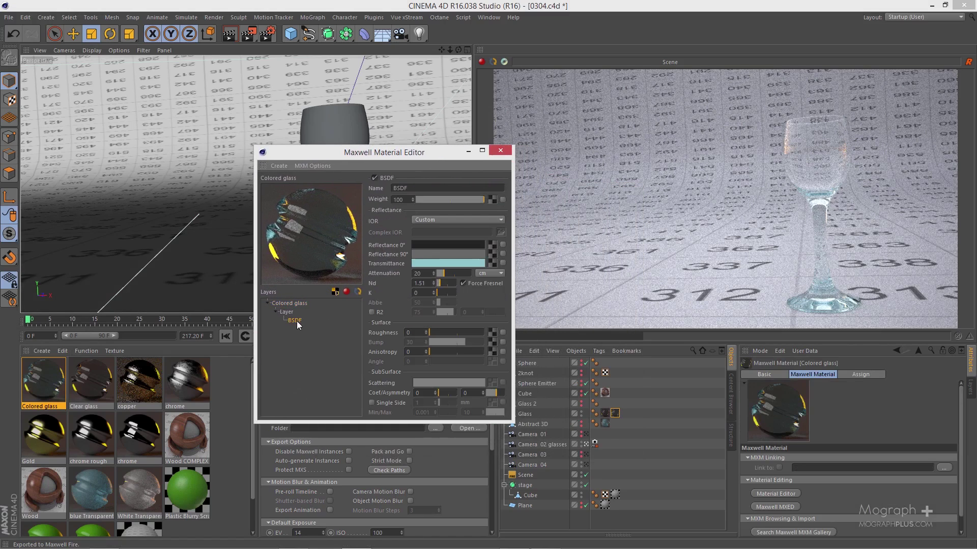
{"action": "left_click", "coordinate": [424, 261]}
{"action": "left_click_drag", "start_coordinate": [408, 236], "coordinate": [426, 243]}
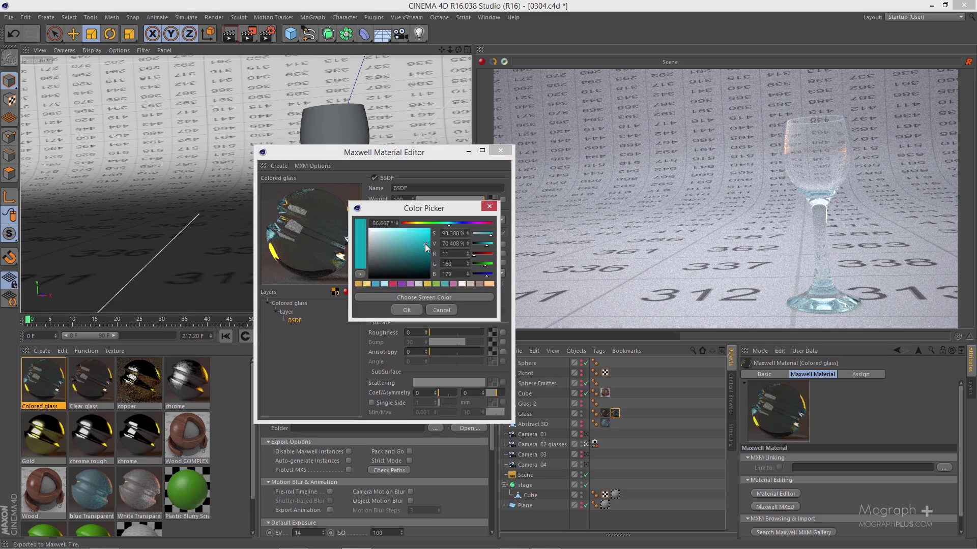
{"action": "left_click", "coordinate": [407, 310]}
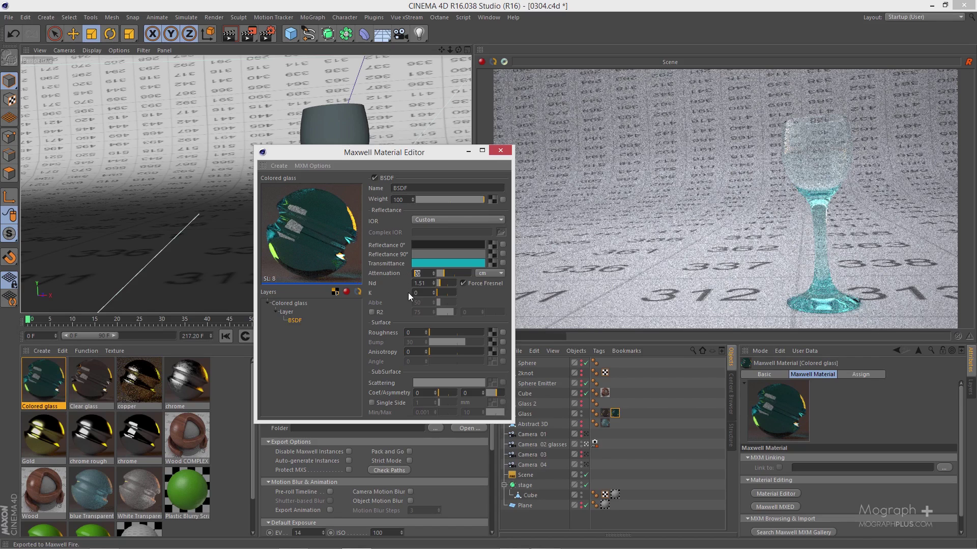
- Set the Colored glass BSDF attenuation to 3 cm and lighten its transmittance to a pale cyan
{"action": "type", "text": "3"}
{"action": "key", "text": "Return"}
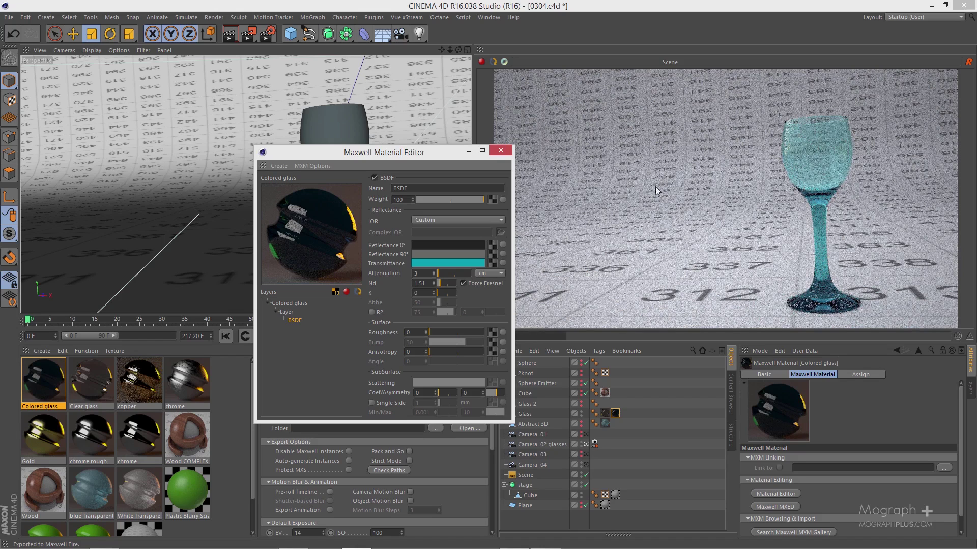
{"action": "left_click", "coordinate": [446, 263]}
{"action": "left_click", "coordinate": [415, 245]}
{"action": "left_click_drag", "start_coordinate": [414, 245], "coordinate": [410, 239]}
{"action": "left_click", "coordinate": [385, 280]}
{"action": "left_click", "coordinate": [429, 315]}
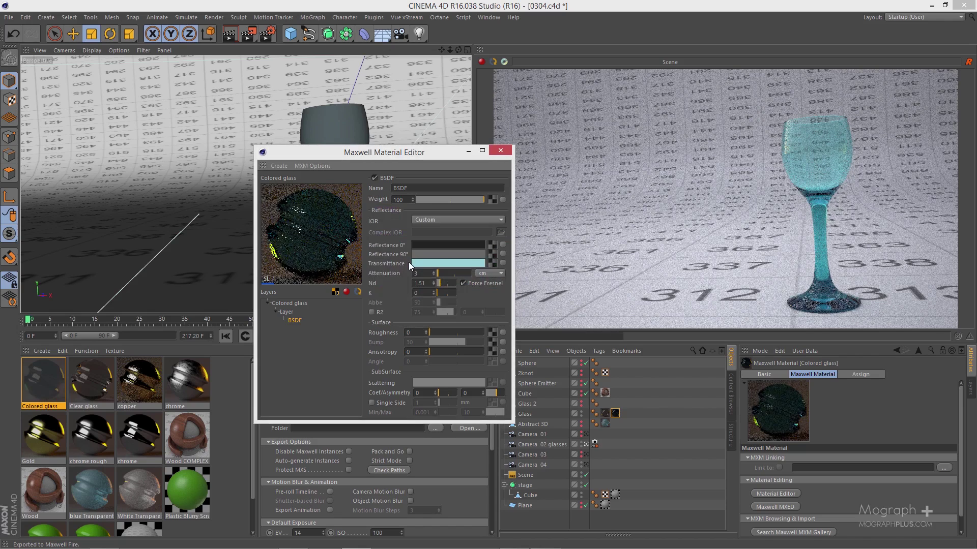
- Set the Colored glass BSDF attenuation to 15 cm and close the material
{"action": "left_click", "coordinate": [420, 273]}
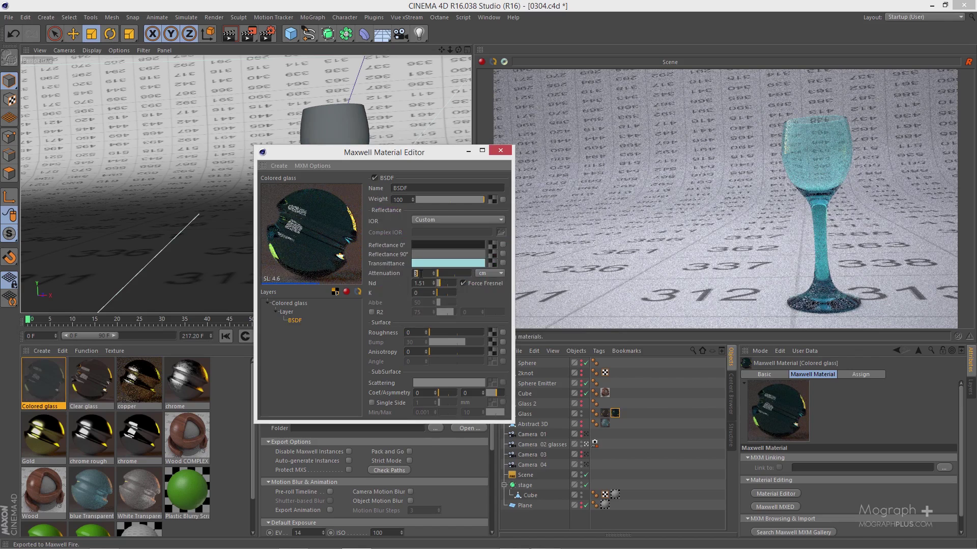
{"action": "type", "text": "15"}
{"action": "key", "text": "Return"}
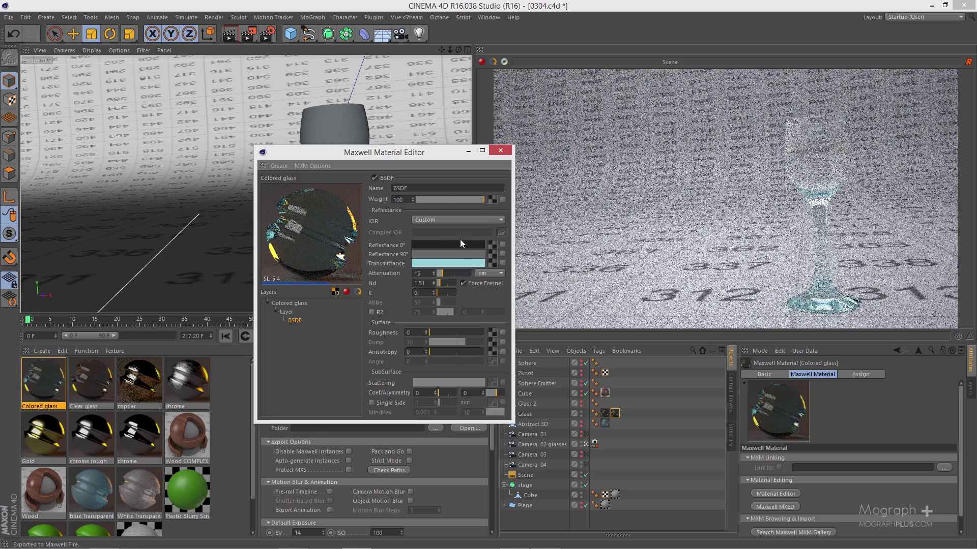
{"action": "left_click", "coordinate": [500, 151]}
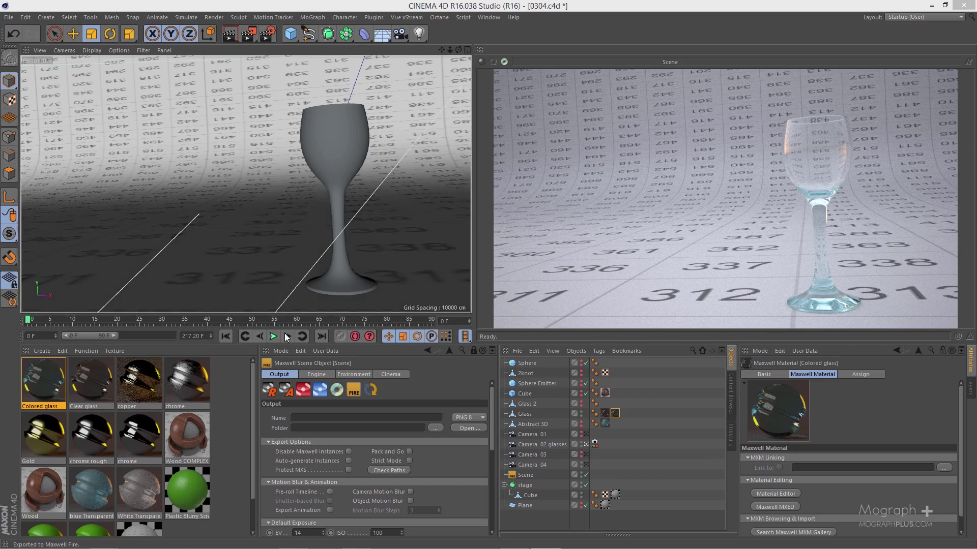
- Duplicate the Clear glass material and rename the copy to Frosted glass
{"action": "left_click", "coordinate": [91, 392]}
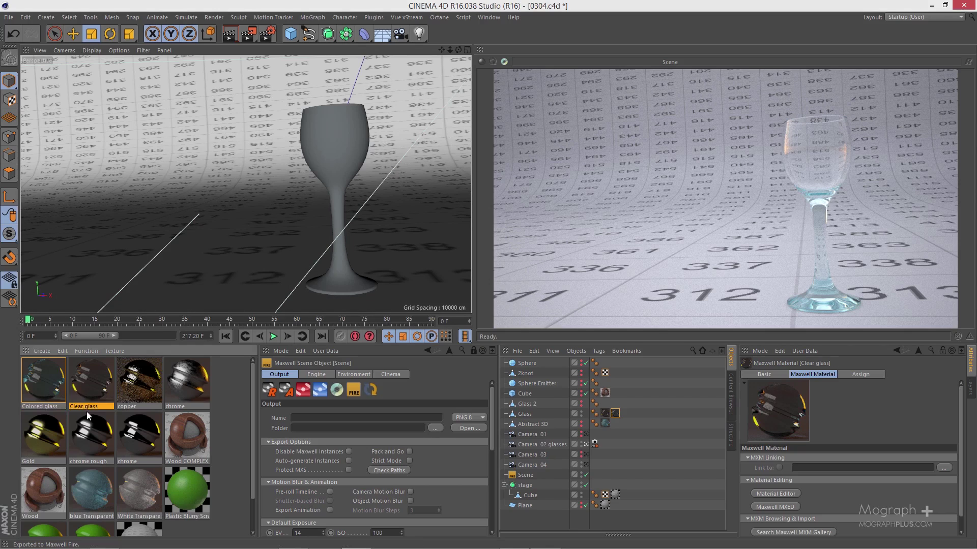
{"action": "left_click_drag", "start_coordinate": [84, 389], "coordinate": [24, 392], "text": "ctrl"}
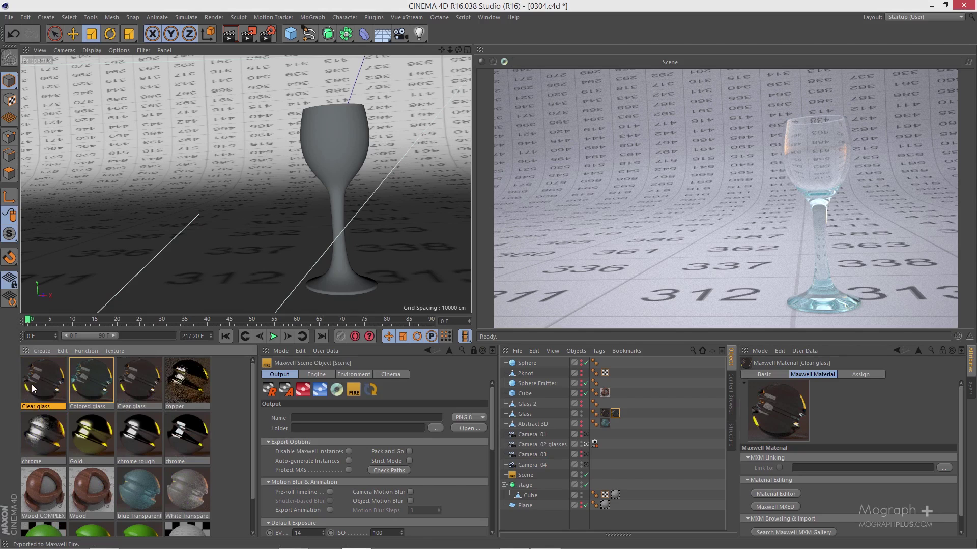
{"action": "double_click", "coordinate": [32, 384]}
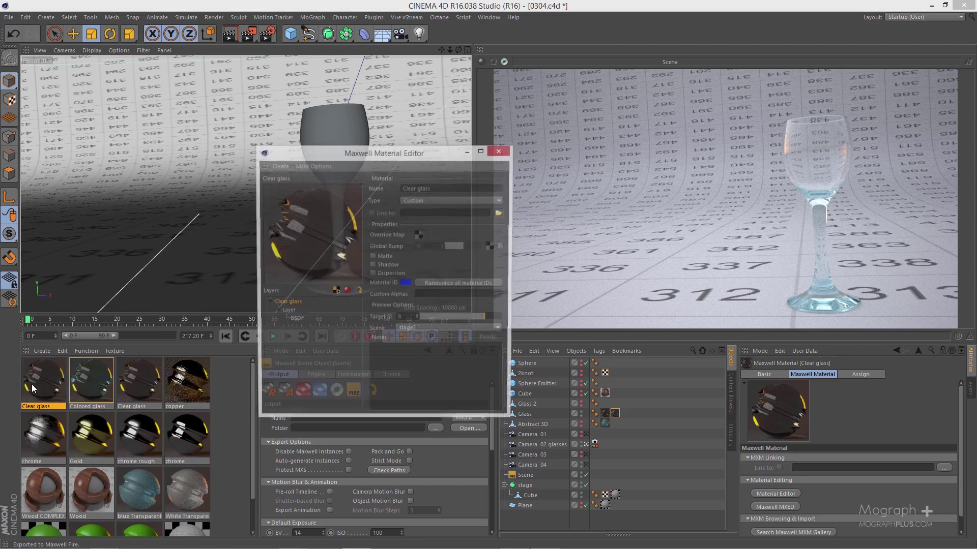
{"action": "left_click", "coordinate": [410, 188]}
{"action": "type", "text": "Frosted glas"}
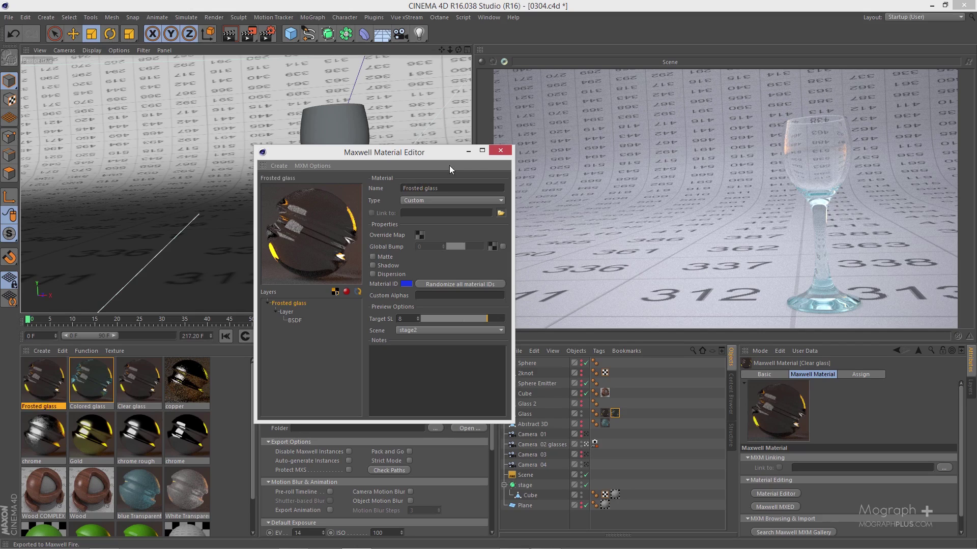
{"action": "left_click", "coordinate": [500, 151]}
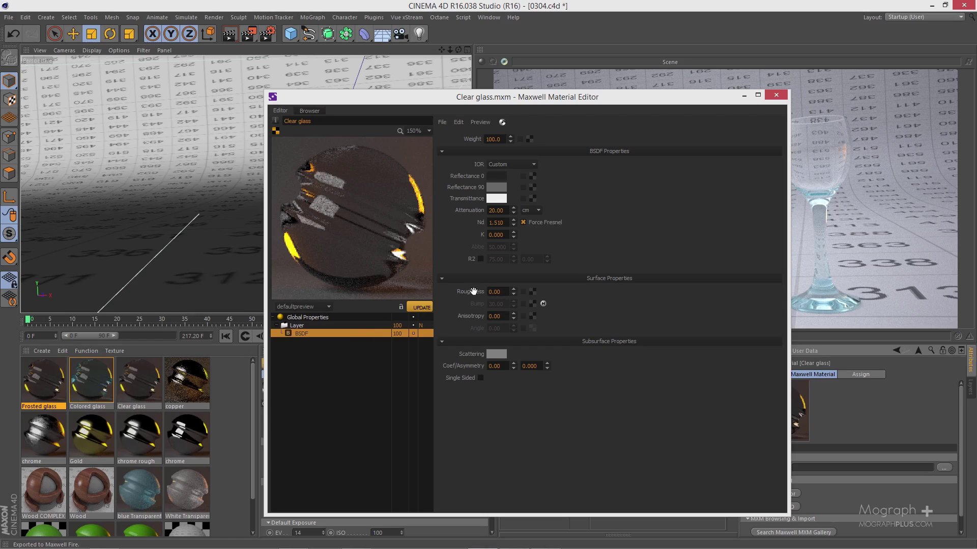
- Set the copied glass BSDF's roughness to 20, render its preview with the stage2 scene, and save the material's changes
{"action": "double_click", "coordinate": [491, 291]}
{"action": "type", "text": "20"}
{"action": "left_click", "coordinate": [314, 306]}
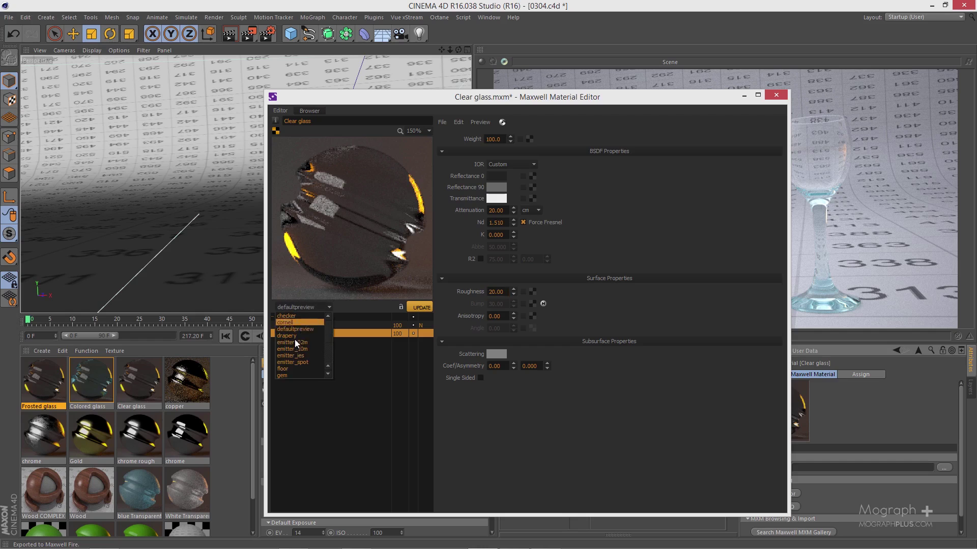
{"action": "left_click", "coordinate": [299, 374]}
{"action": "left_click", "coordinate": [420, 308]}
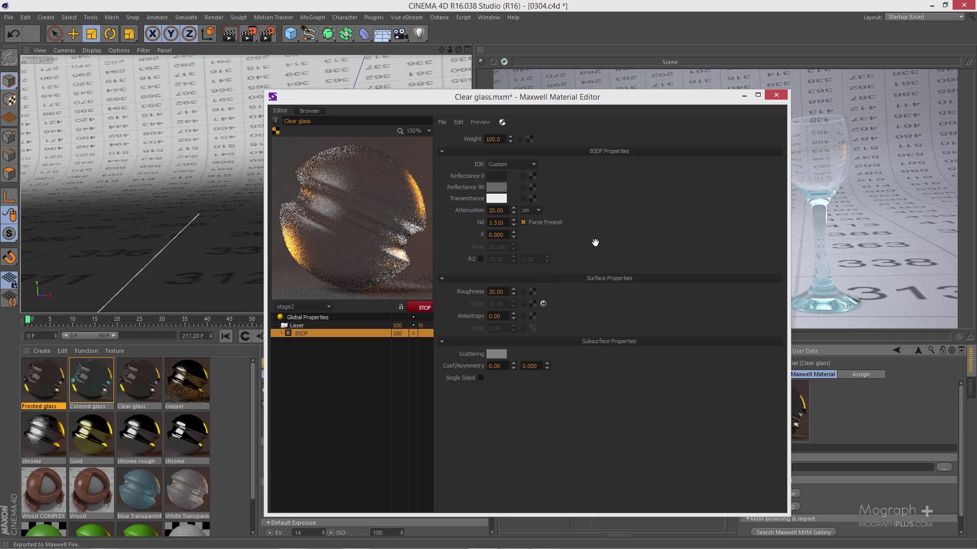
{"action": "left_click", "coordinate": [774, 99]}
{"action": "left_click", "coordinate": [481, 321]}
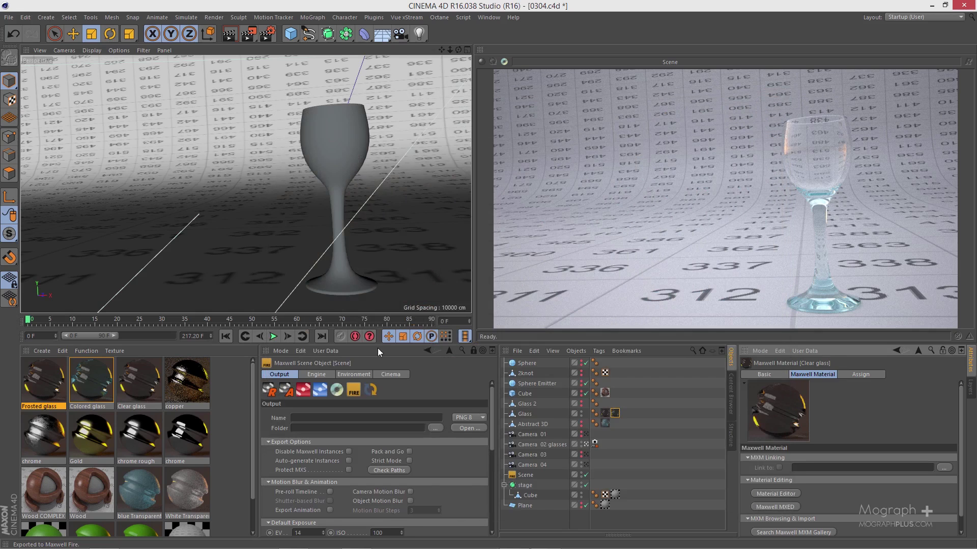
- Refresh the Frosted glass preview and apply the material to the Glass object
{"action": "left_click", "coordinate": [40, 379]}
{"action": "double_click", "coordinate": [40, 379]}
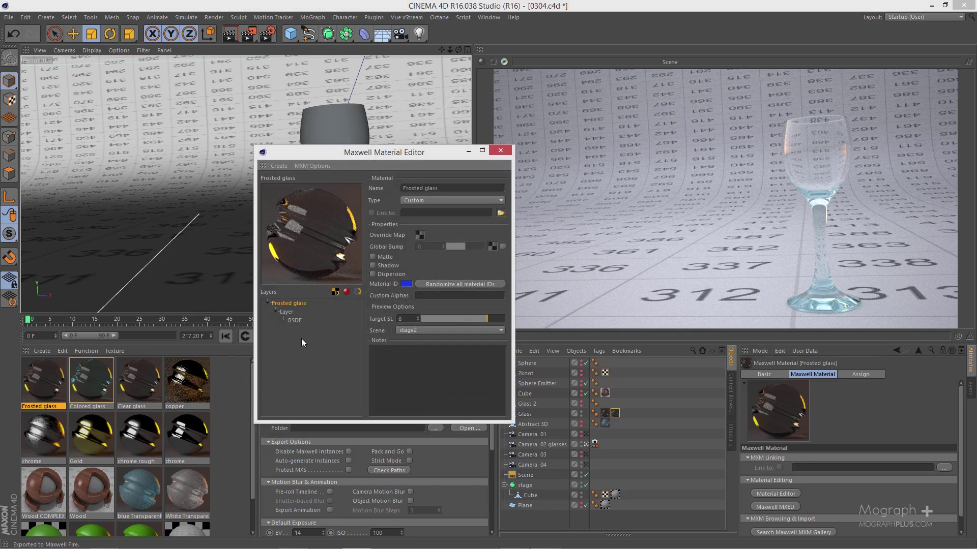
{"action": "left_click", "coordinate": [501, 151]}
{"action": "left_click_drag", "start_coordinate": [48, 375], "coordinate": [519, 415]}
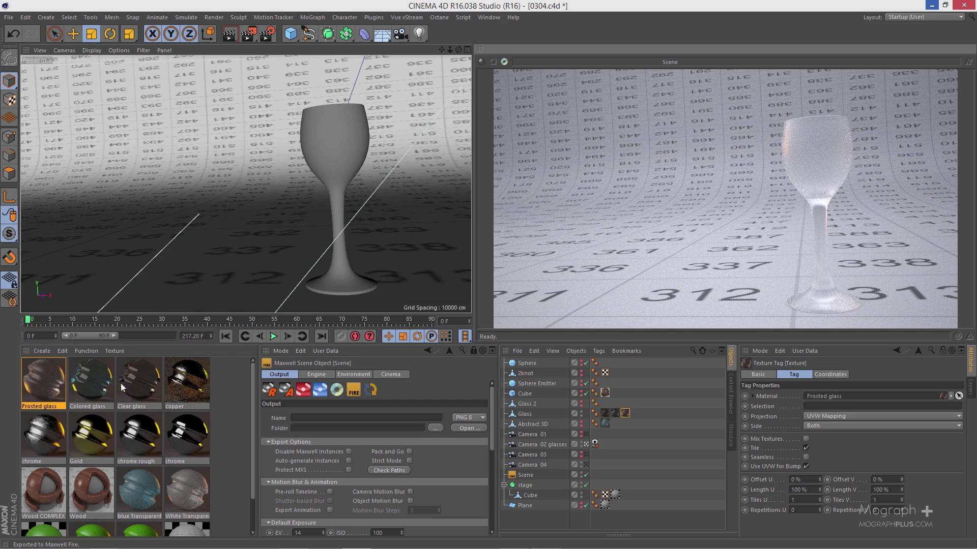
- Duplicate the Frosted glass material and rename the copy to "Clear glass with frosted pattern"
{"action": "left_click", "coordinate": [45, 386]}
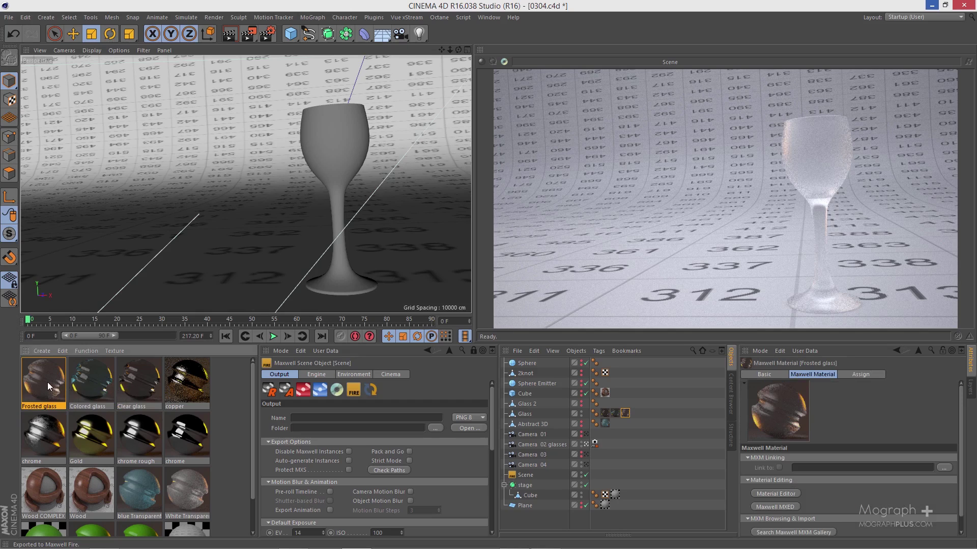
{"action": "left_click_drag", "start_coordinate": [27, 381], "coordinate": [29, 386], "text": "ctrl"}
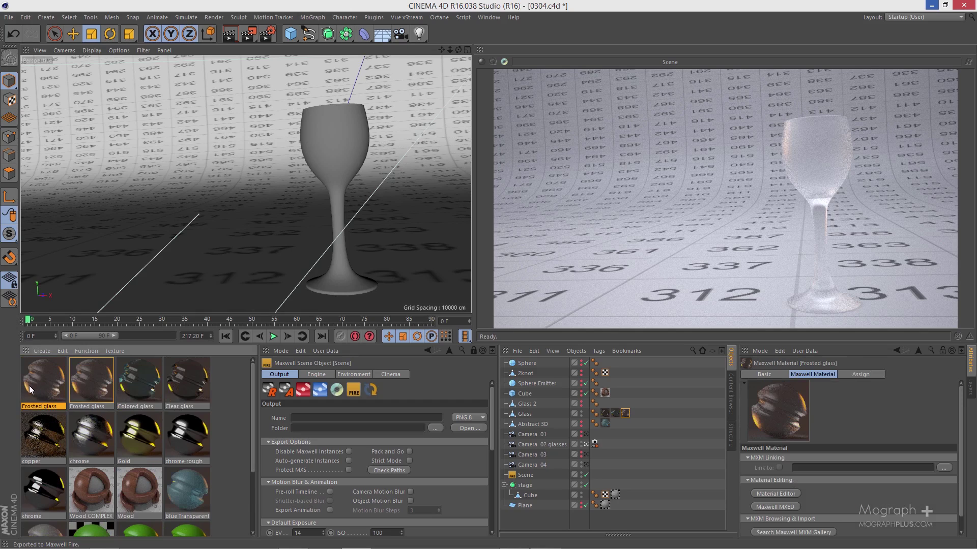
{"action": "double_click", "coordinate": [41, 386]}
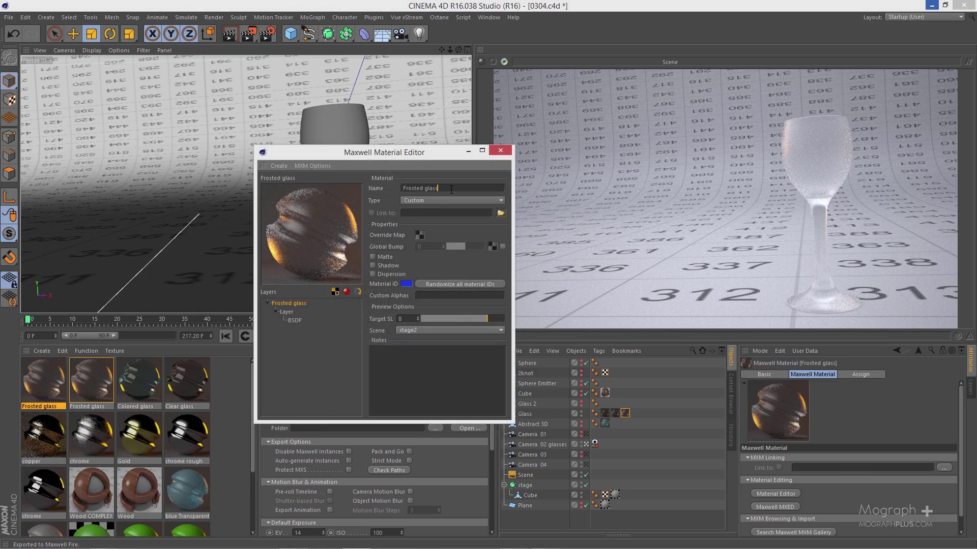
{"action": "type", "text": "th pattern"}
{"action": "key", "text": "Home"}
{"action": "type", "text": "Cl"}
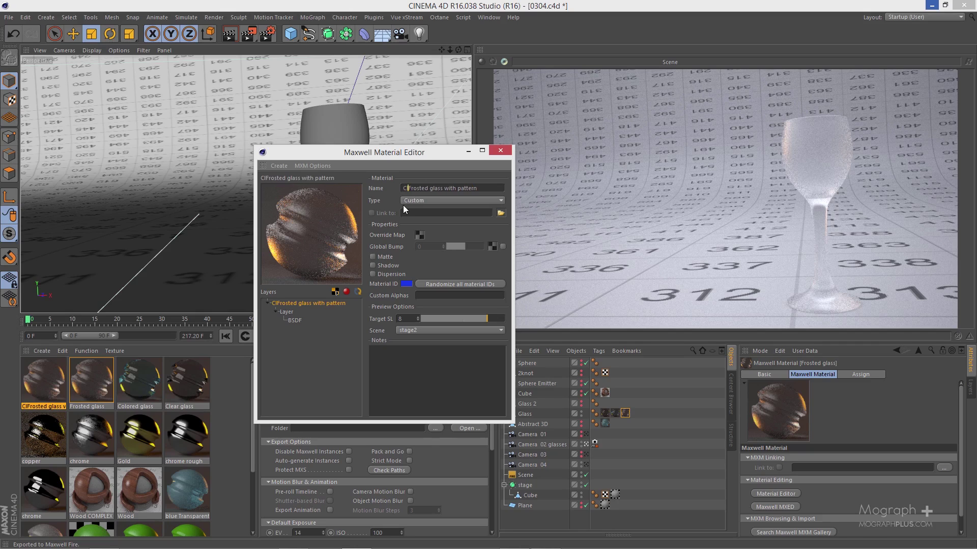
{"action": "type", "text": "ear"}
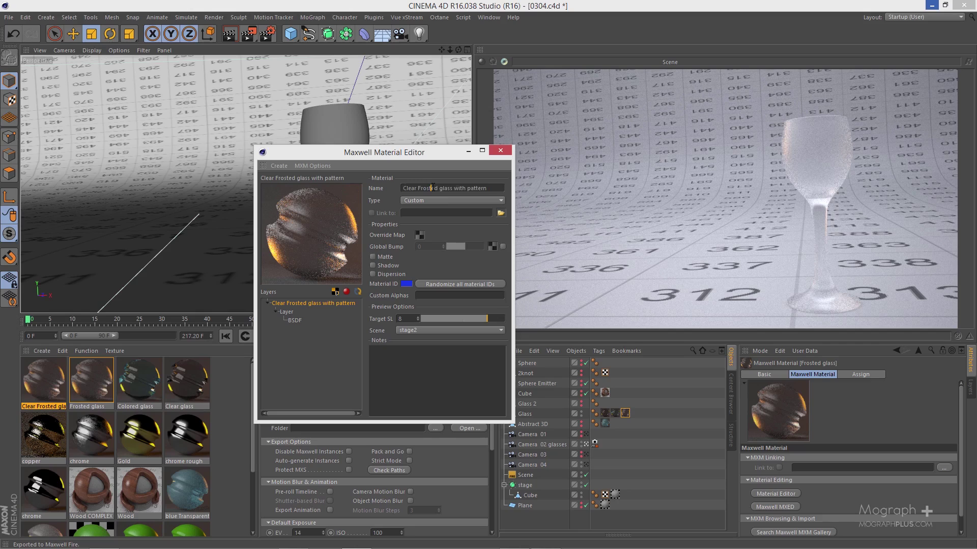
{"action": "left_click_drag", "start_coordinate": [438, 189], "coordinate": [420, 194]}
{"action": "key", "text": "BackSpace"}
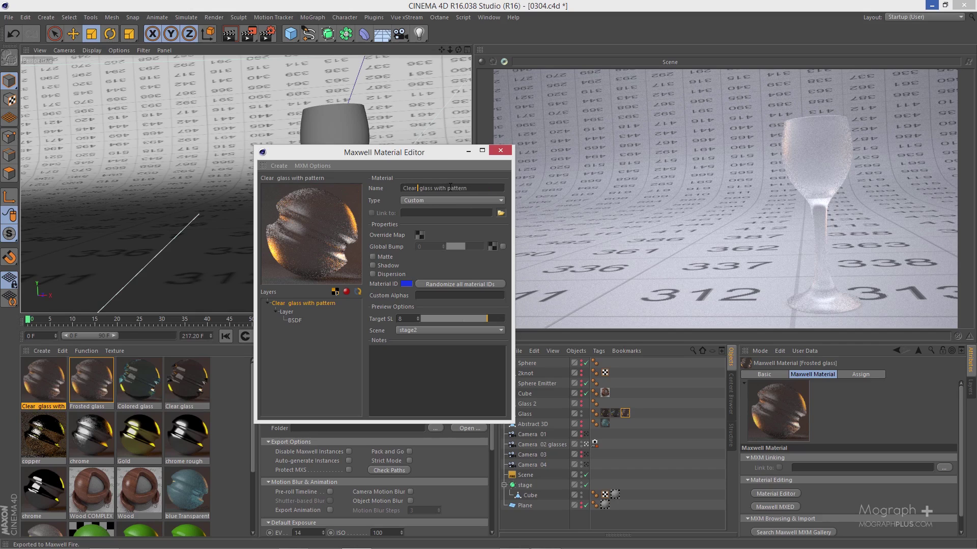
{"action": "type", "text": "frosted"}
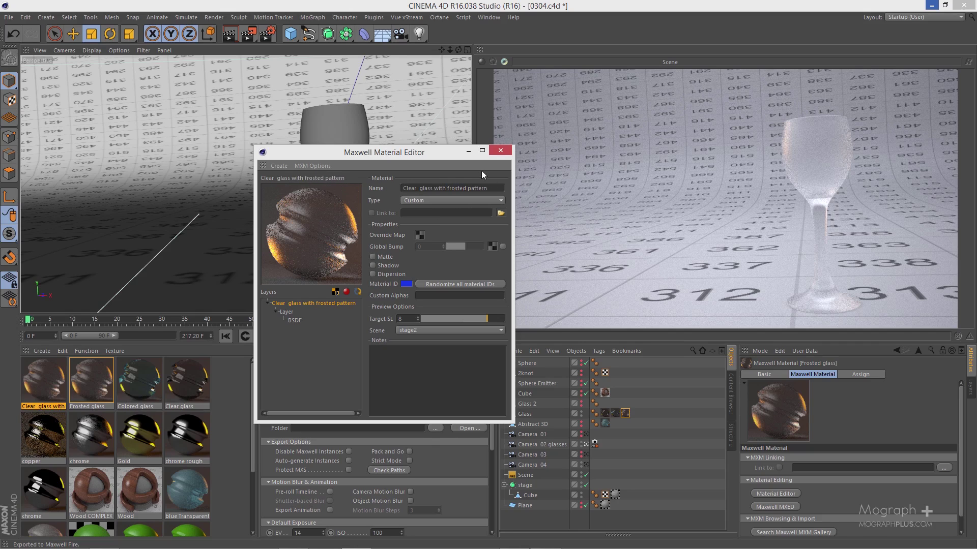
{"action": "left_click", "coordinate": [500, 151]}
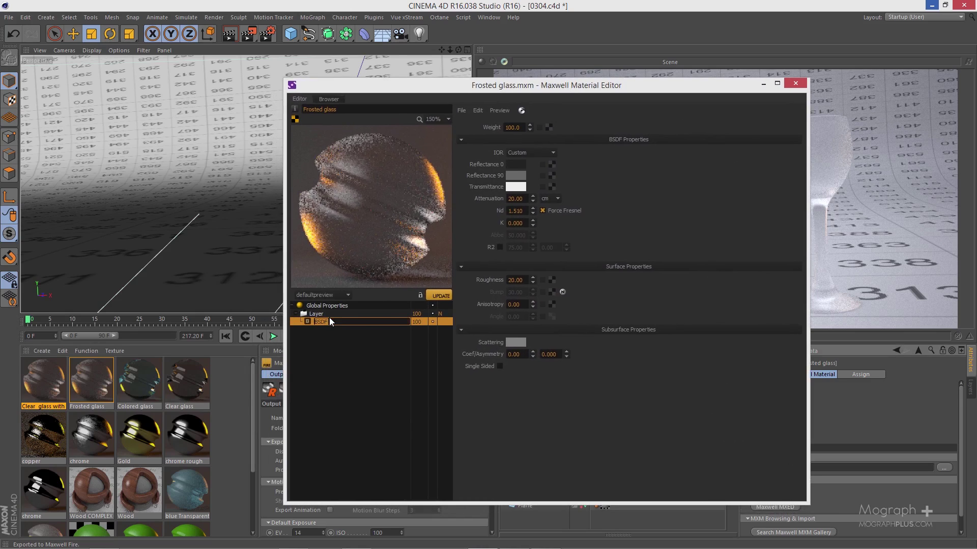
- Rename the copied material's layer to frosted
{"action": "double_click", "coordinate": [326, 313]}
{"action": "type", "text": "fr"}
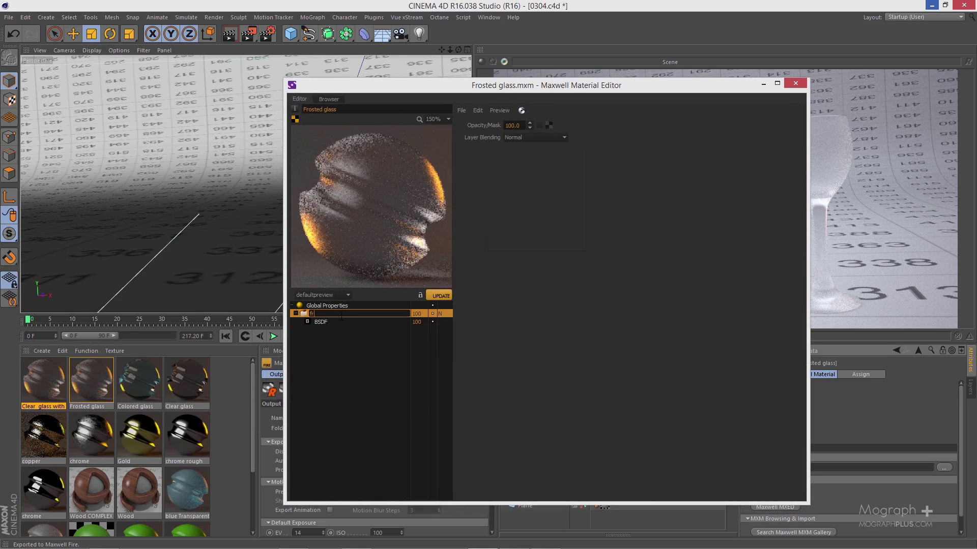
{"action": "type", "text": "osted"}
{"action": "key", "text": "Return"}
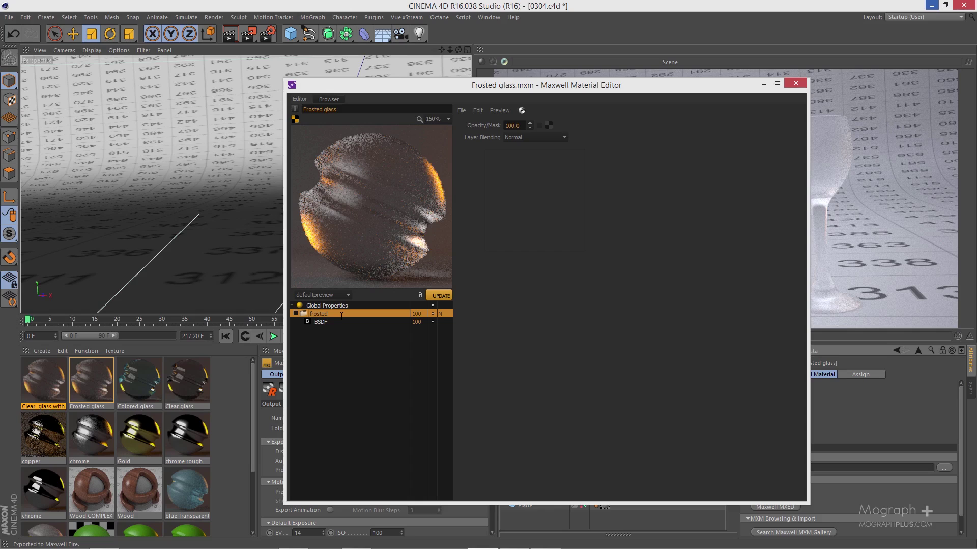
- Duplicate the frosted layer with its BSDF and rename the copy to clear
{"action": "right_click", "coordinate": [340, 316]}
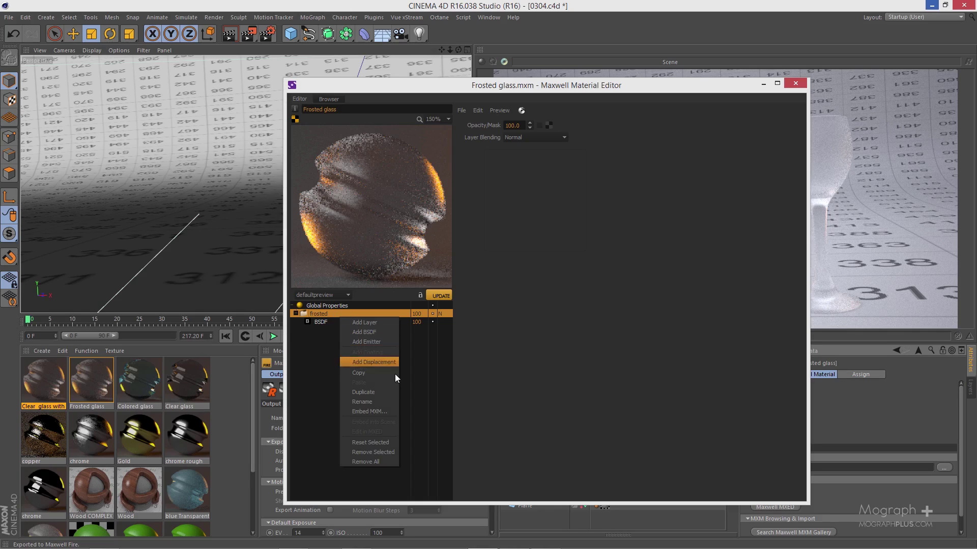
{"action": "left_click", "coordinate": [382, 390]}
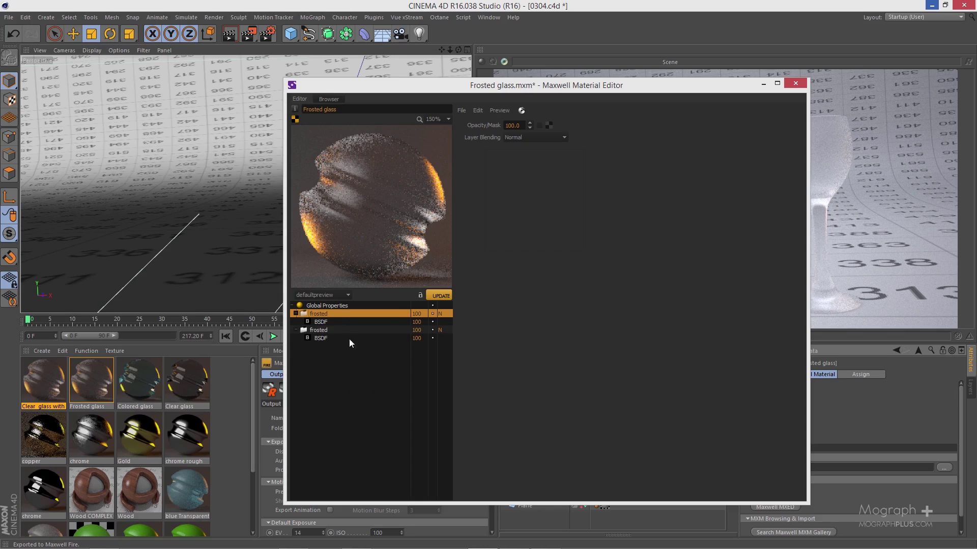
{"action": "left_click", "coordinate": [322, 331]}
{"action": "left_click", "coordinate": [322, 331]}
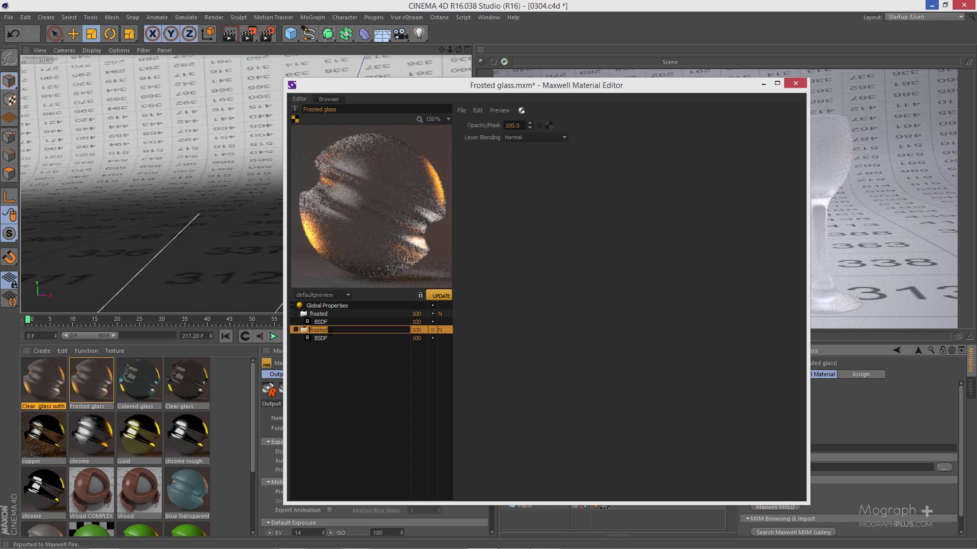
{"action": "type", "text": "clear"}
{"action": "key", "text": "Return"}
- Set the BSDF roughness to 0 in the clear layer and to 60 in the frosted layer
{"action": "left_click", "coordinate": [338, 338]}
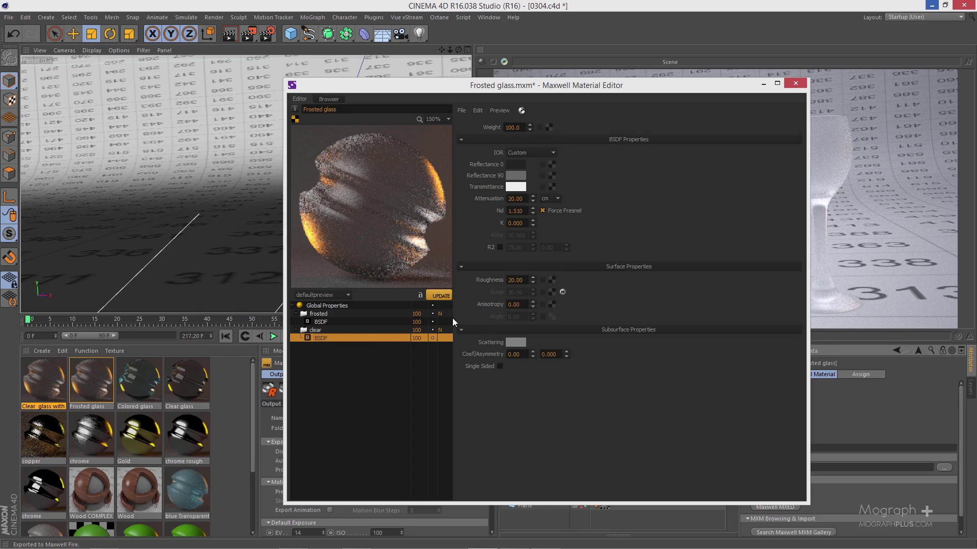
{"action": "left_click", "coordinate": [510, 281]}
{"action": "type", "text": "0"}
{"action": "left_click", "coordinate": [352, 322]}
{"action": "left_click", "coordinate": [515, 280]}
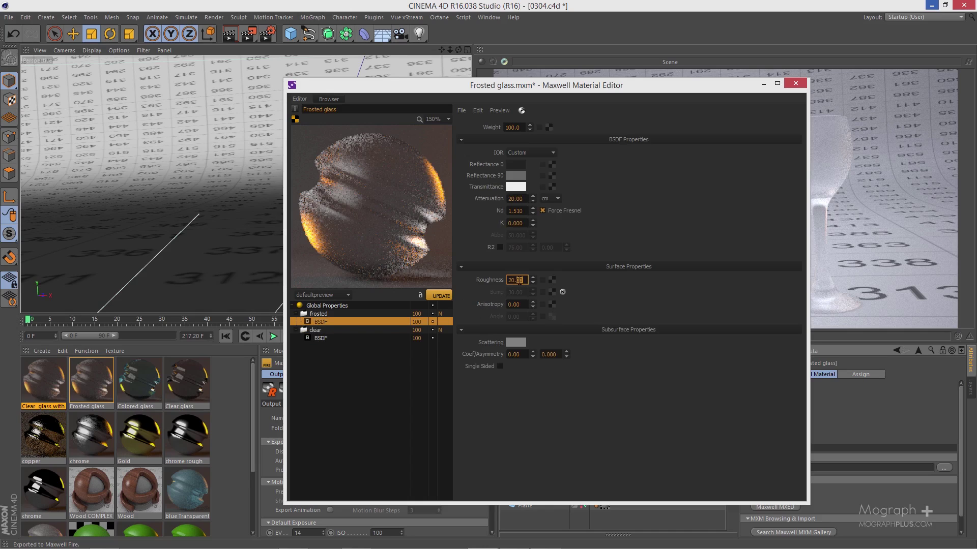
{"action": "type", "text": "60"}
{"action": "key", "text": "Return"}
- Load the flower-pattern image as the opacity mask of the frosted layer
{"action": "left_click", "coordinate": [339, 314]}
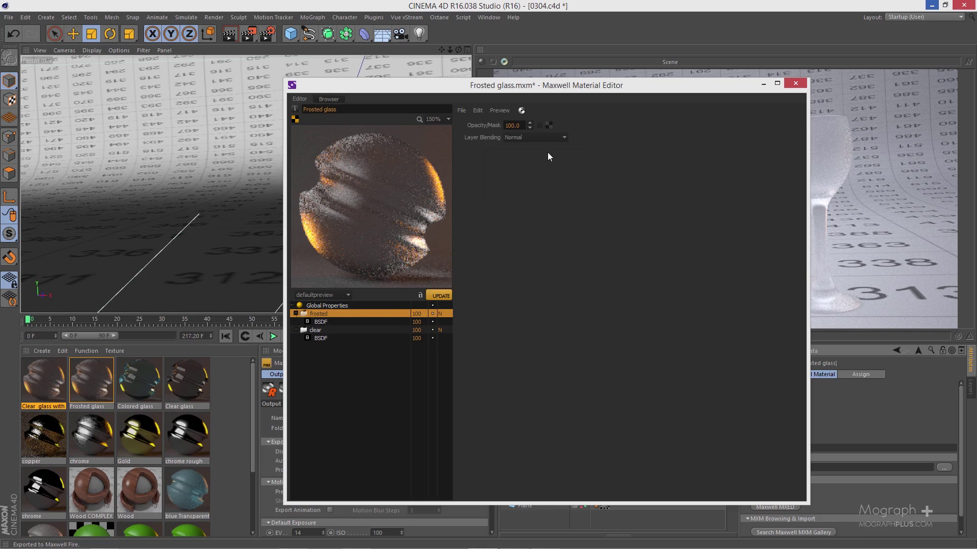
{"action": "left_click", "coordinate": [548, 125]}
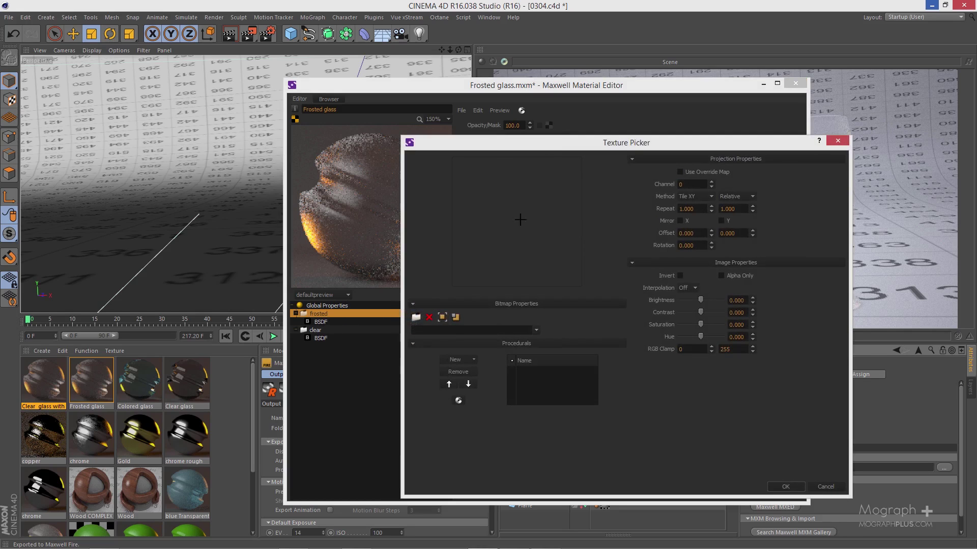
{"action": "left_click", "coordinate": [416, 317]}
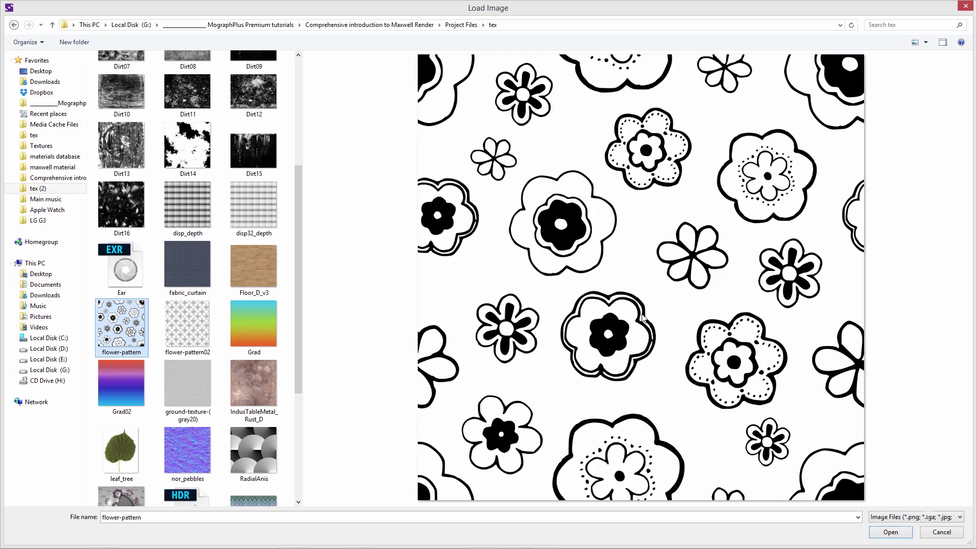
{"action": "left_click", "coordinate": [890, 533]}
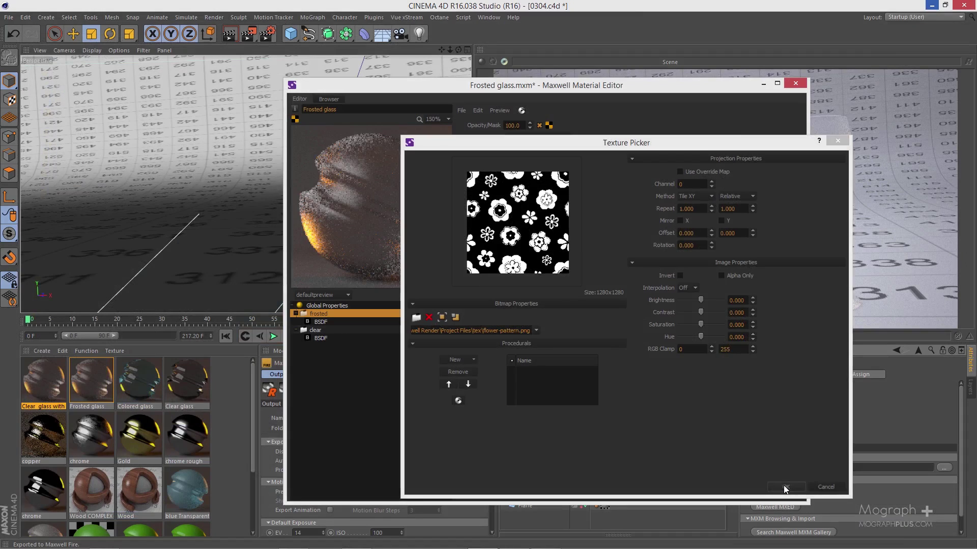
{"action": "left_click", "coordinate": [784, 486]}
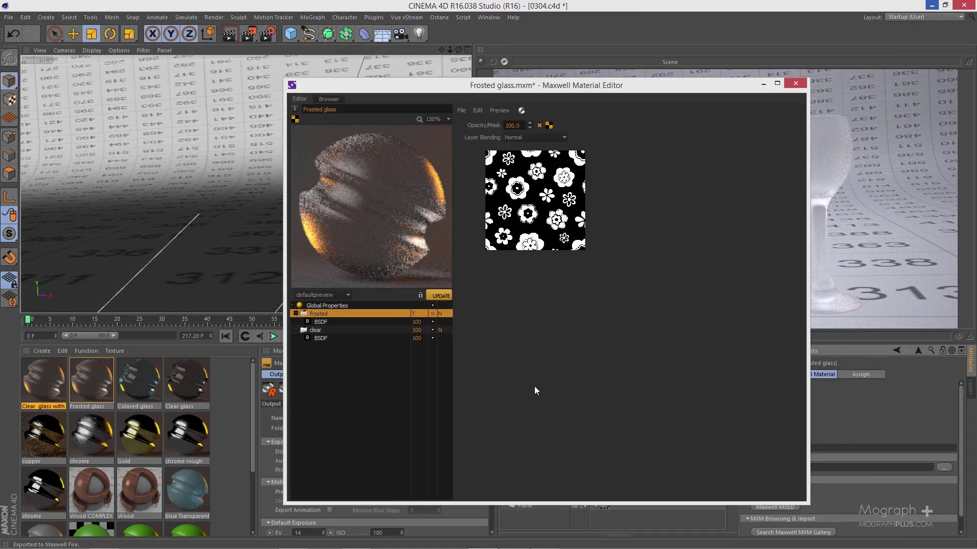
- Refresh the material preview using the stage2 scene, then close the material editor with the changes saved
{"action": "left_click", "coordinate": [331, 292]}
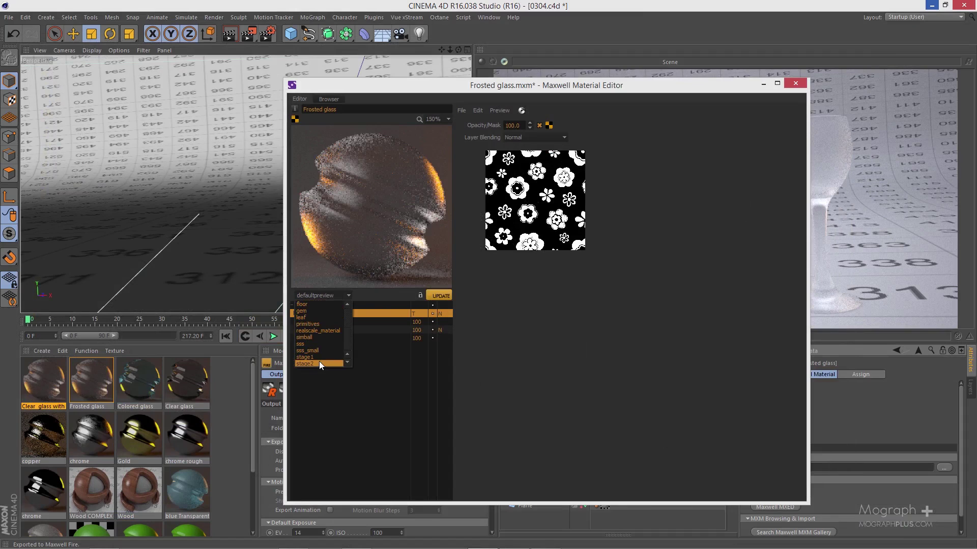
{"action": "left_click", "coordinate": [319, 364]}
{"action": "left_click", "coordinate": [438, 298]}
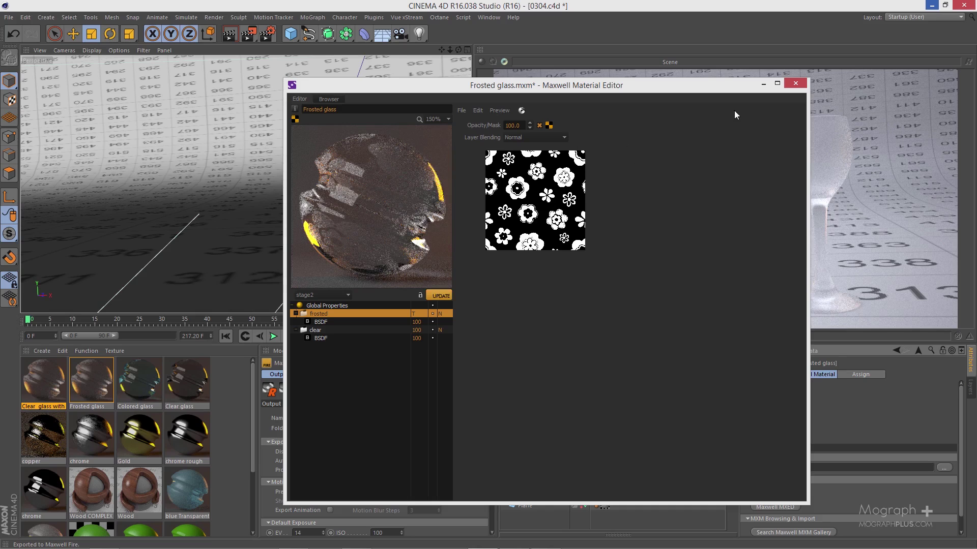
{"action": "left_click", "coordinate": [803, 85]}
{"action": "left_click", "coordinate": [496, 310]}
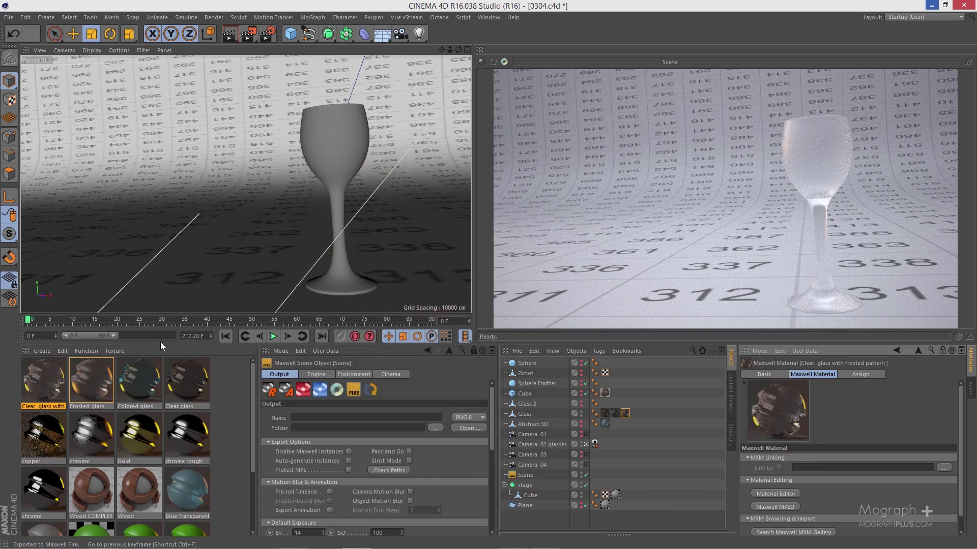
- Duplicate the Clear glass with frosted pattern material and append "with 1 layer" to the copy's name
{"action": "left_click_drag", "start_coordinate": [25, 391], "coordinate": [22, 389], "text": "ctrl"}
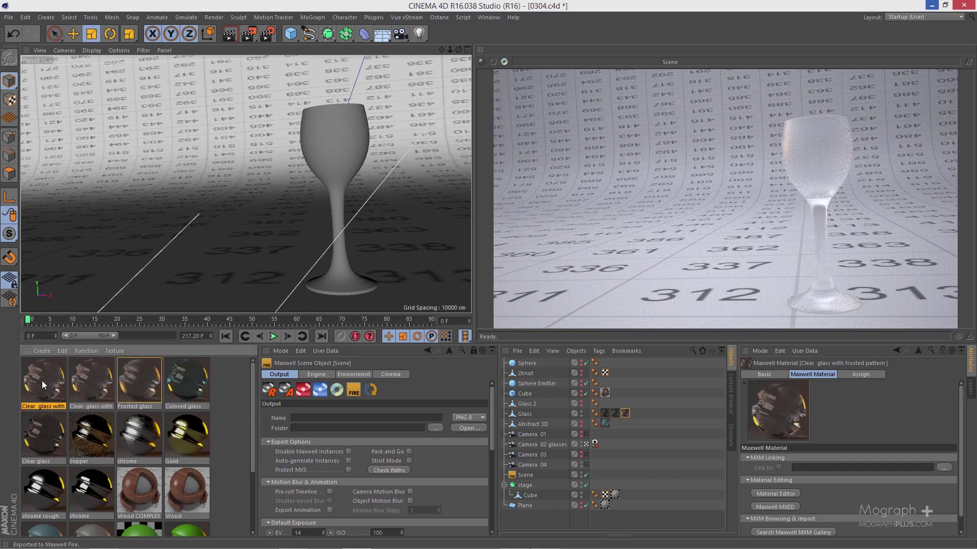
{"action": "double_click", "coordinate": [42, 380]}
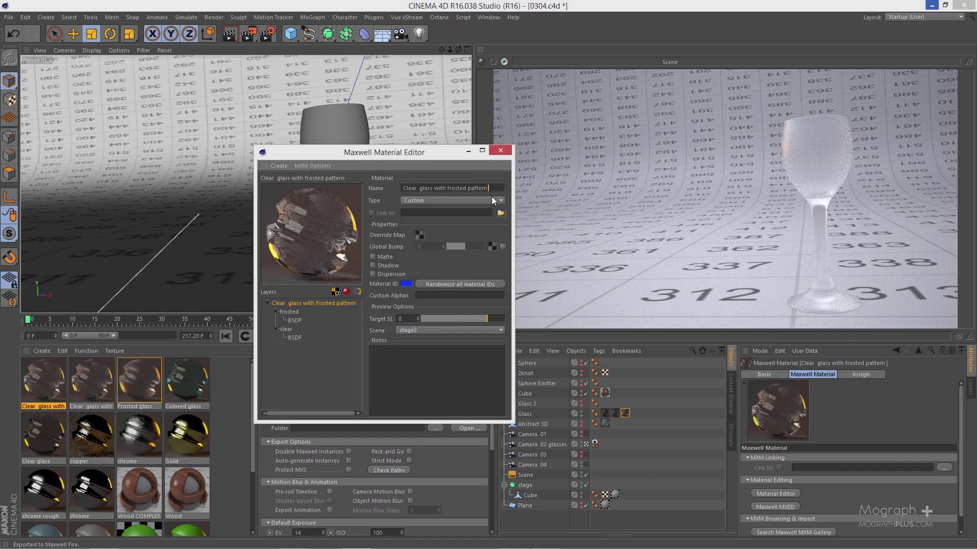
{"action": "type", "text": "with 1 layer"}
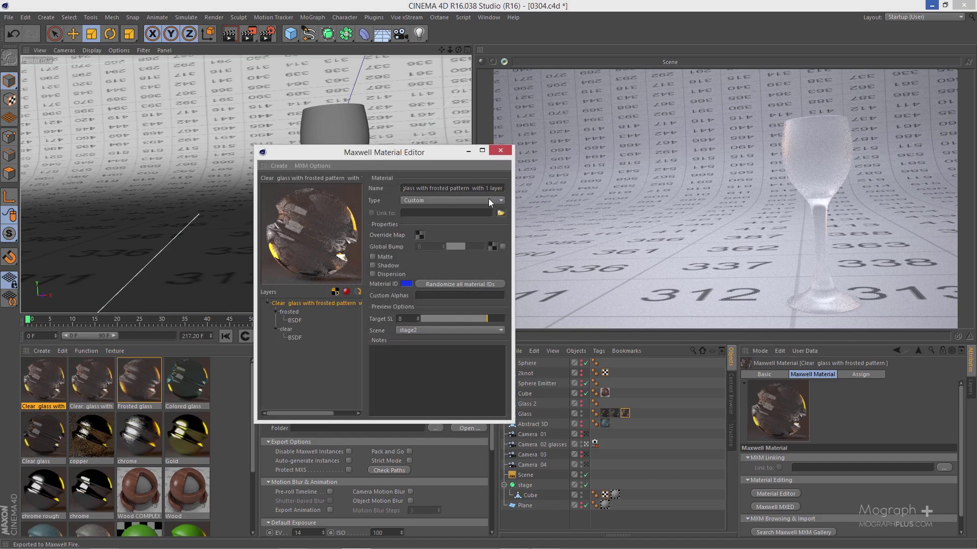
{"action": "left_click", "coordinate": [508, 150]}
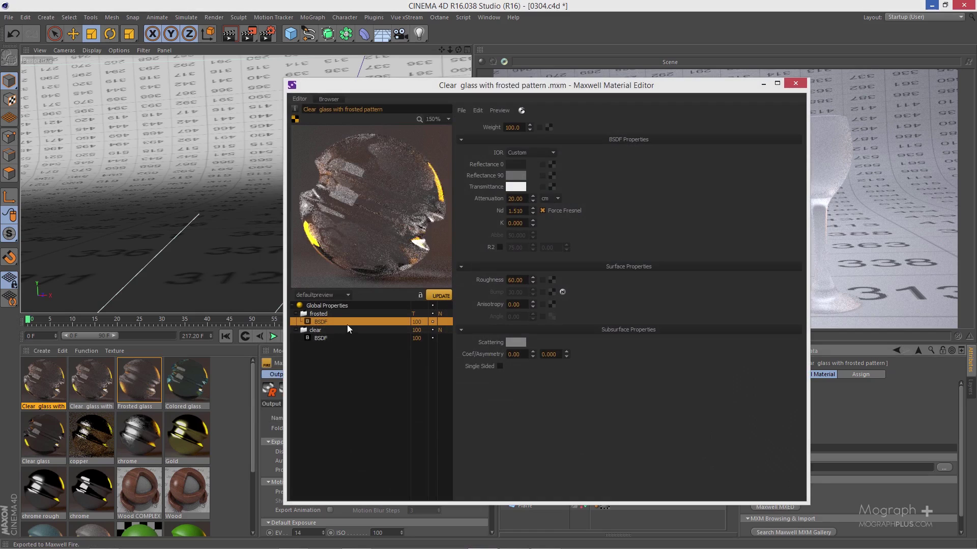
- Delete the clear layer from the Clear glass with frosted pattern material and preview it with the stage2 scene
{"action": "left_click", "coordinate": [340, 328]}
{"action": "key", "text": "Delete"}
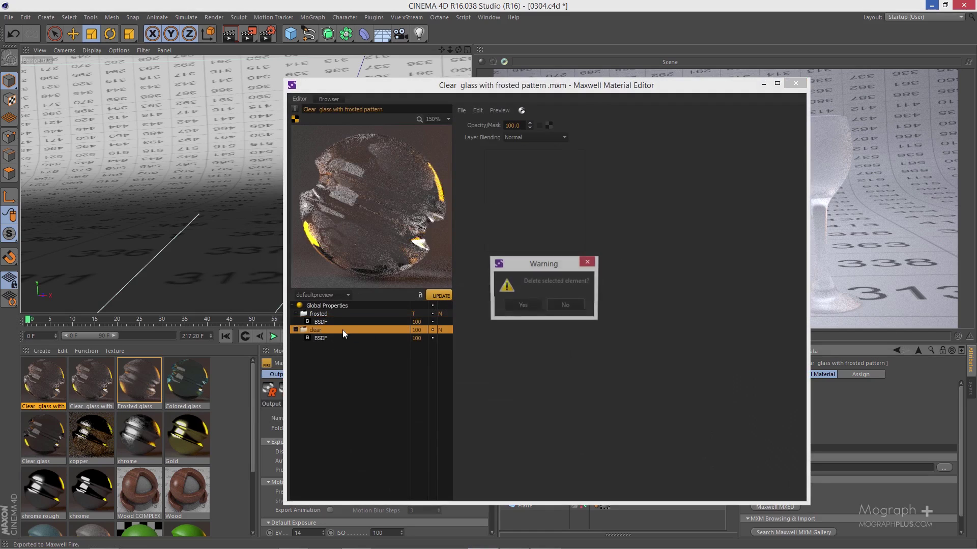
{"action": "left_click", "coordinate": [522, 305]}
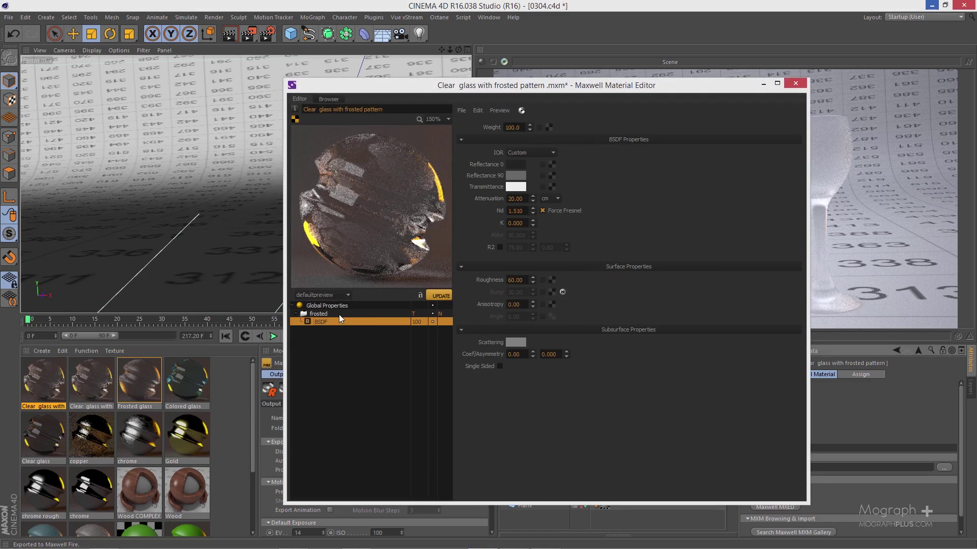
{"action": "left_click", "coordinate": [346, 295]}
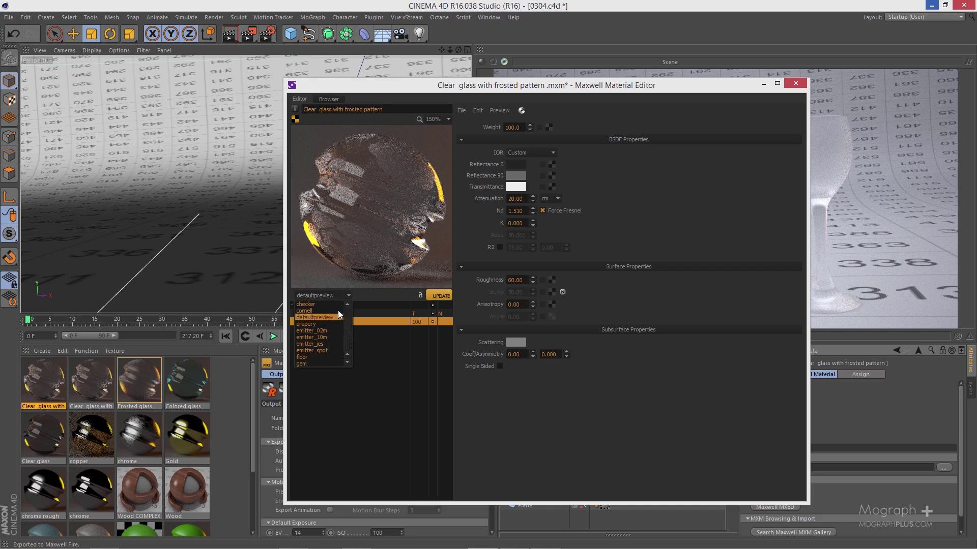
{"action": "left_click", "coordinate": [325, 359]}
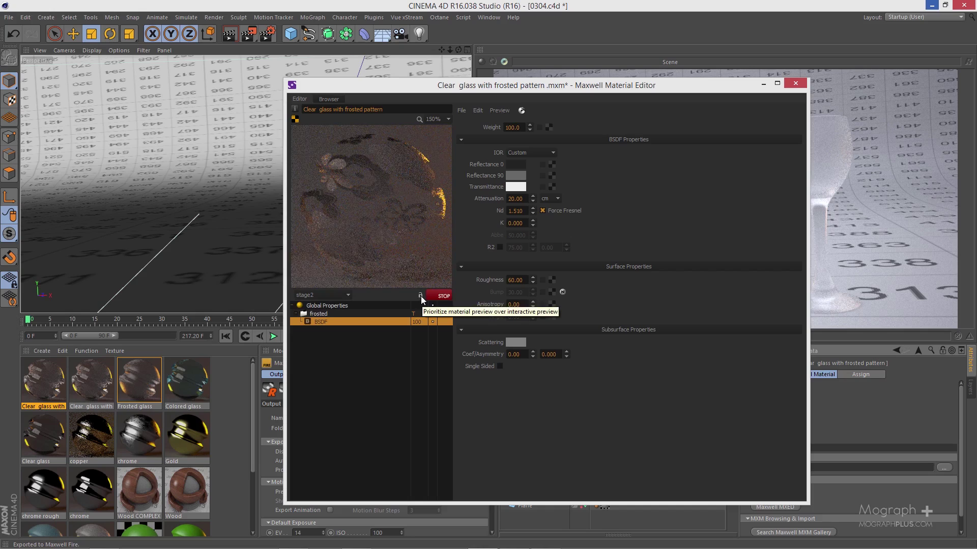
- Disable the flower-pattern opacity mask on the frosted layer
{"action": "left_click", "coordinate": [375, 313]}
{"action": "left_click", "coordinate": [538, 126]}
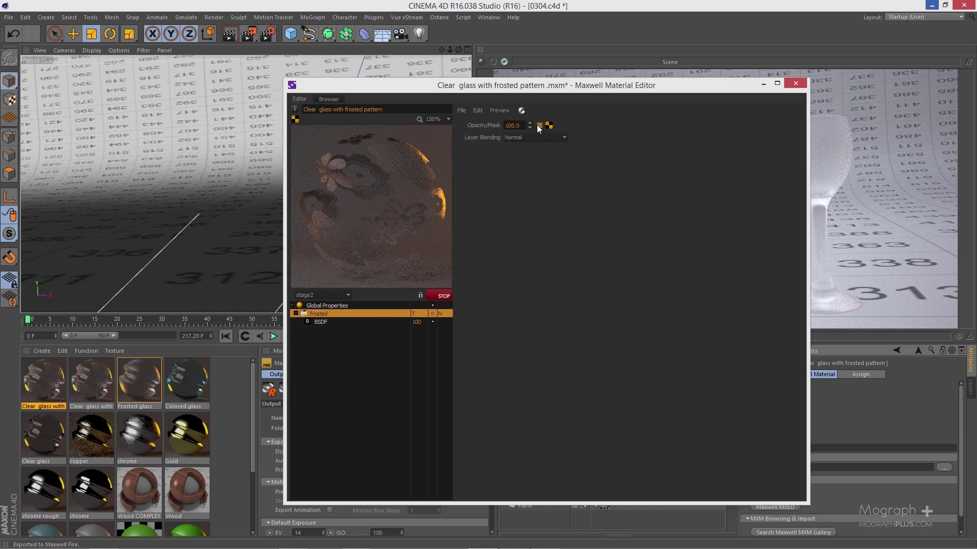
{"action": "left_click", "coordinate": [538, 125]}
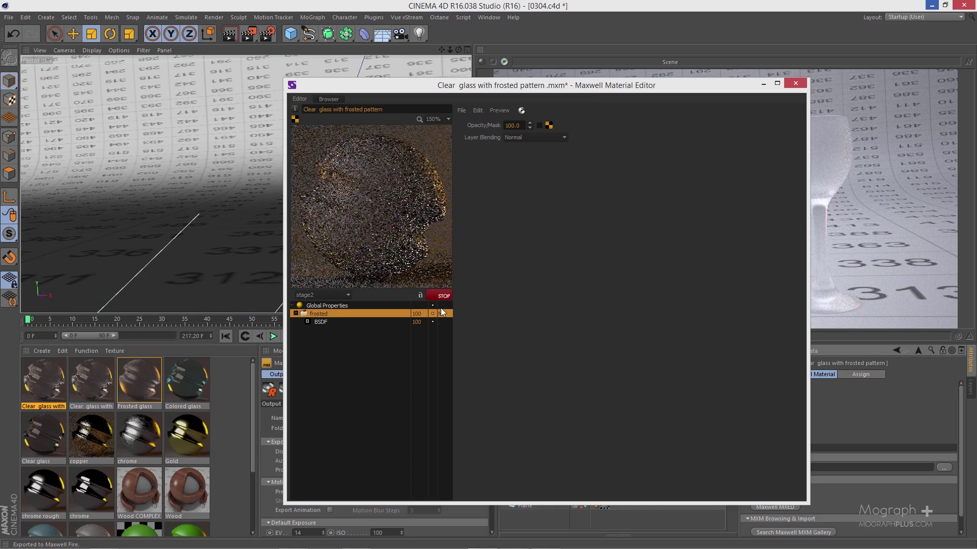
- Reuse the frosted layer's flower-pattern mask texture as the BSDF roughness map and refresh the preview
{"action": "left_click", "coordinate": [337, 322]}
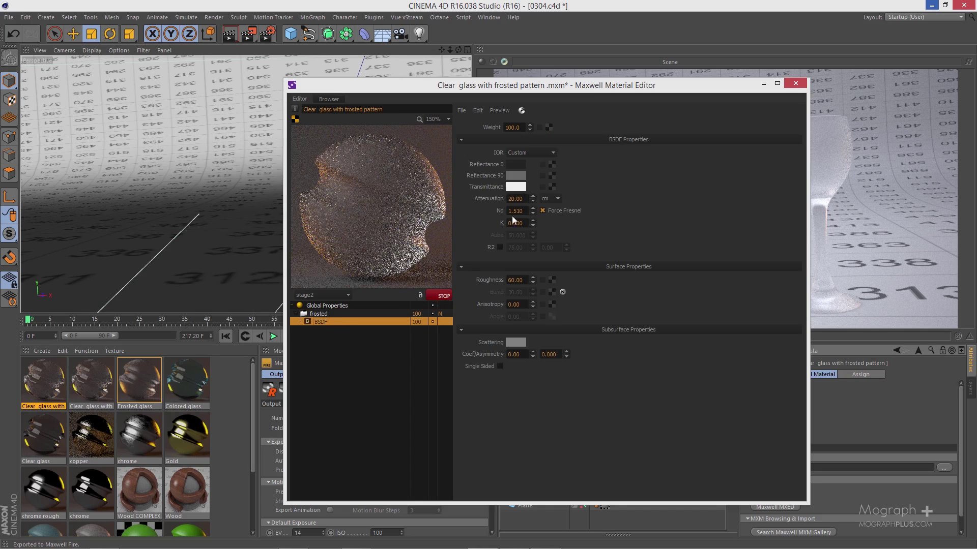
{"action": "left_click", "coordinate": [355, 314]}
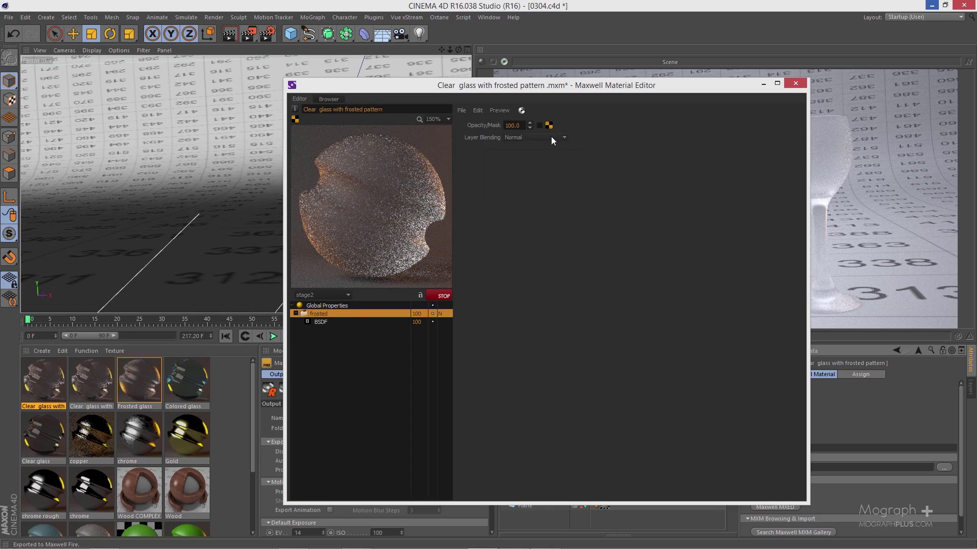
{"action": "left_click", "coordinate": [379, 321]}
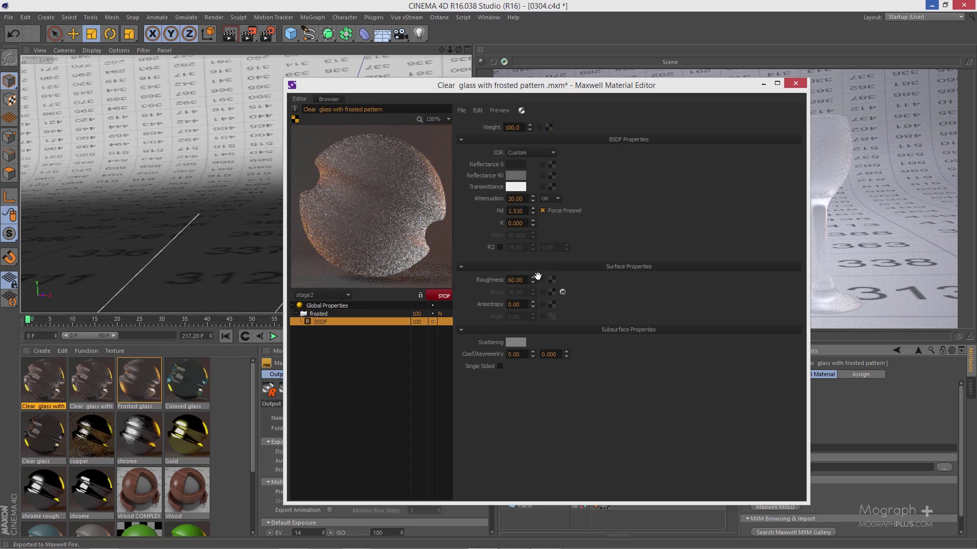
{"action": "left_click", "coordinate": [355, 314]}
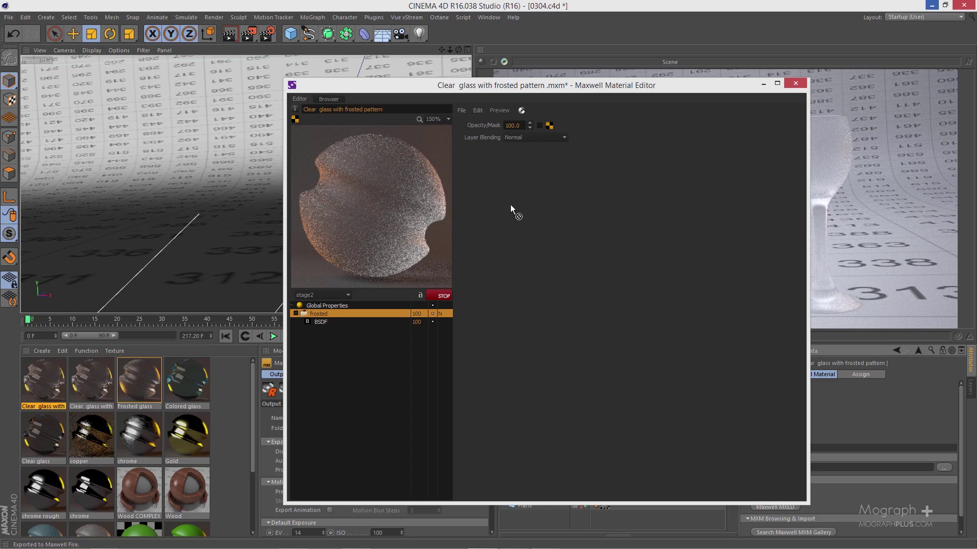
{"action": "left_click", "coordinate": [358, 322]}
{"action": "left_click", "coordinate": [552, 280]}
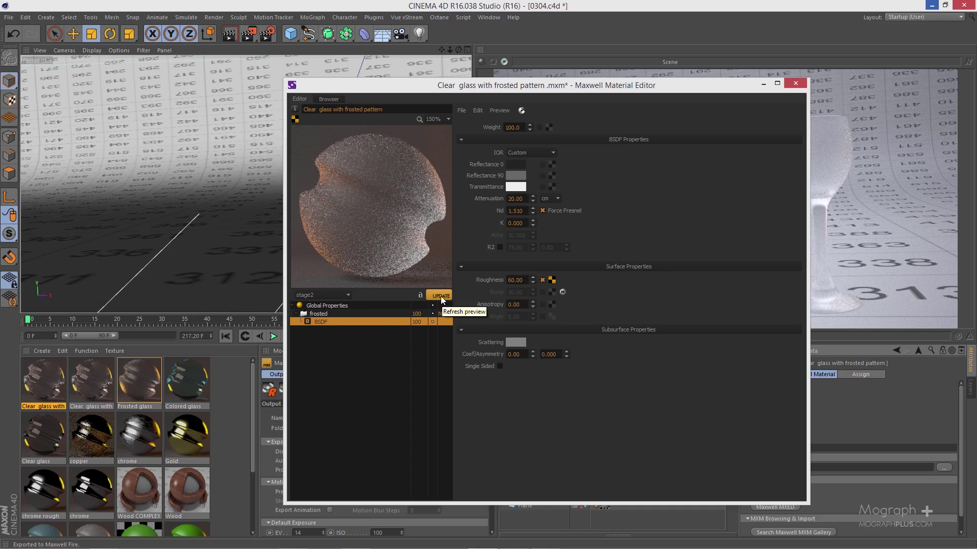
{"action": "left_click", "coordinate": [441, 296]}
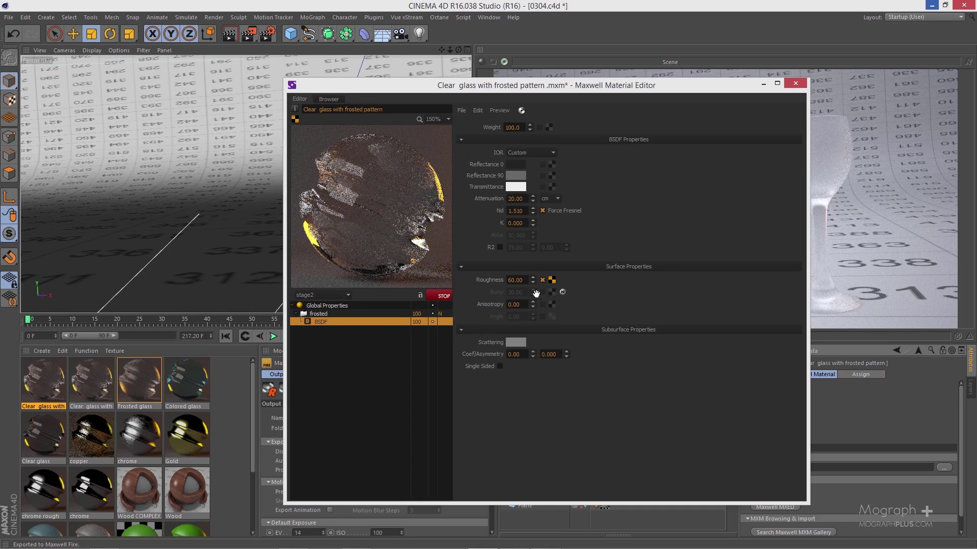
- Inspect the roughness map's texture settings, then close the material editor with the changes saved
{"action": "left_click", "coordinate": [552, 281]}
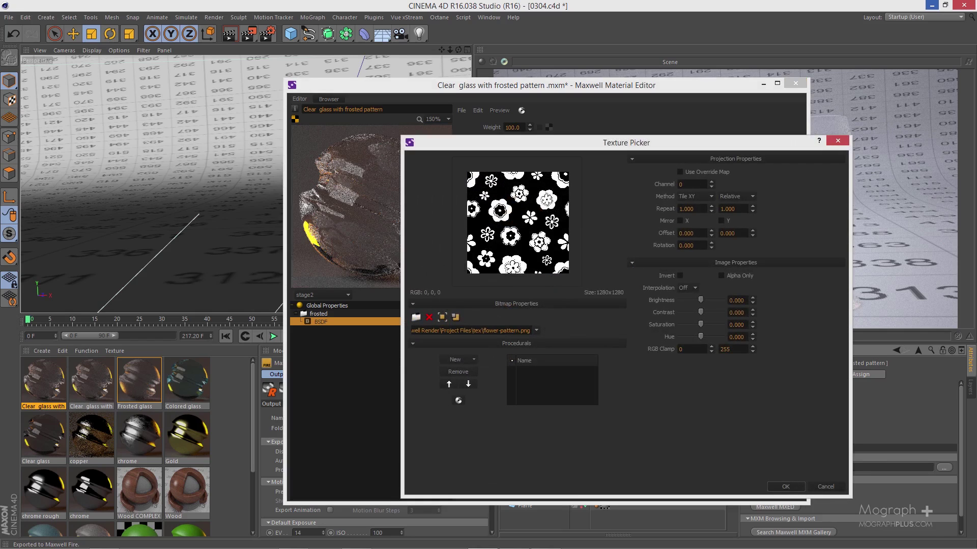
{"action": "left_click_drag", "start_coordinate": [611, 151], "coordinate": [704, 147]}
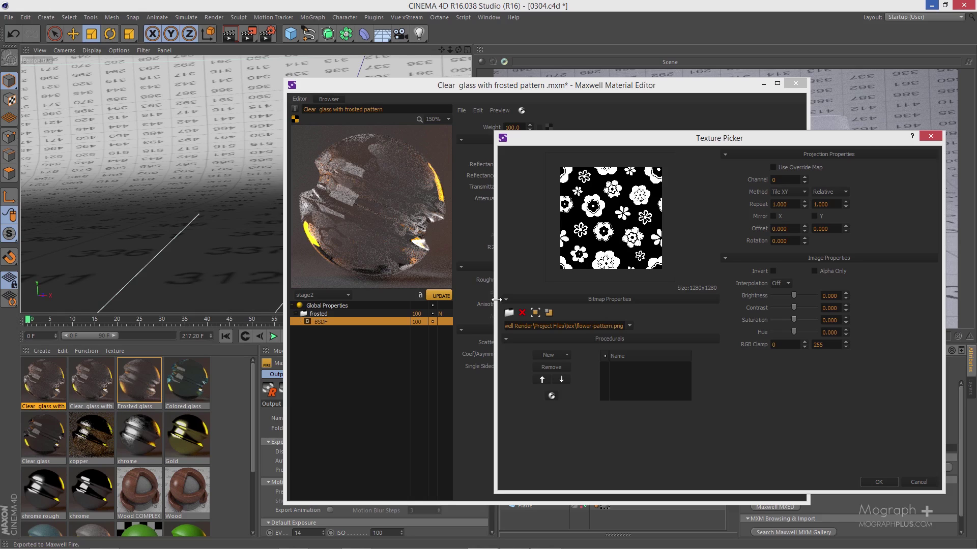
{"action": "left_click", "coordinate": [937, 138]}
{"action": "left_click", "coordinate": [796, 83]}
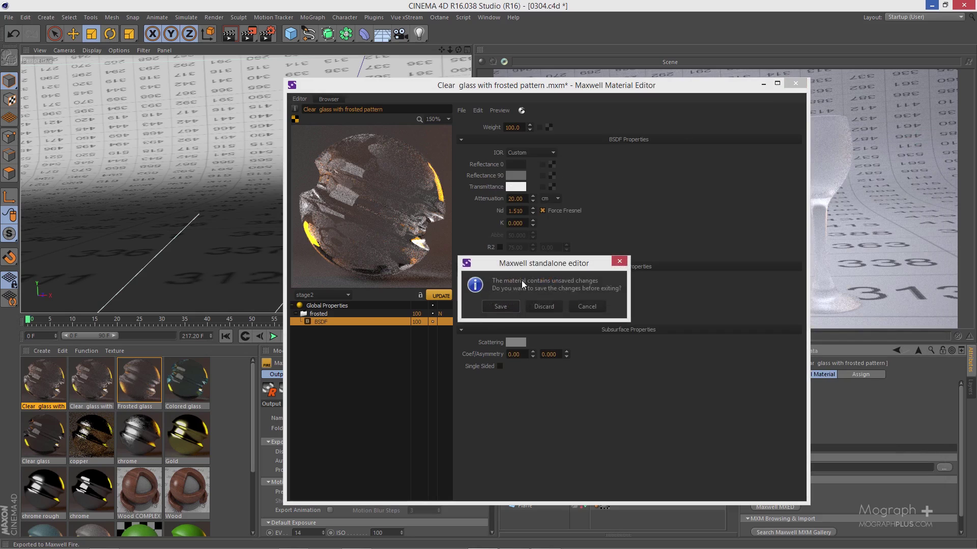
{"action": "left_click", "coordinate": [501, 306]}
- Apply the Clear glass with frosted pattern material to the Glass 2 object and show that object instead of Glass
{"action": "left_click", "coordinate": [88, 395]}
{"action": "left_click_drag", "start_coordinate": [88, 395], "coordinate": [534, 419]}
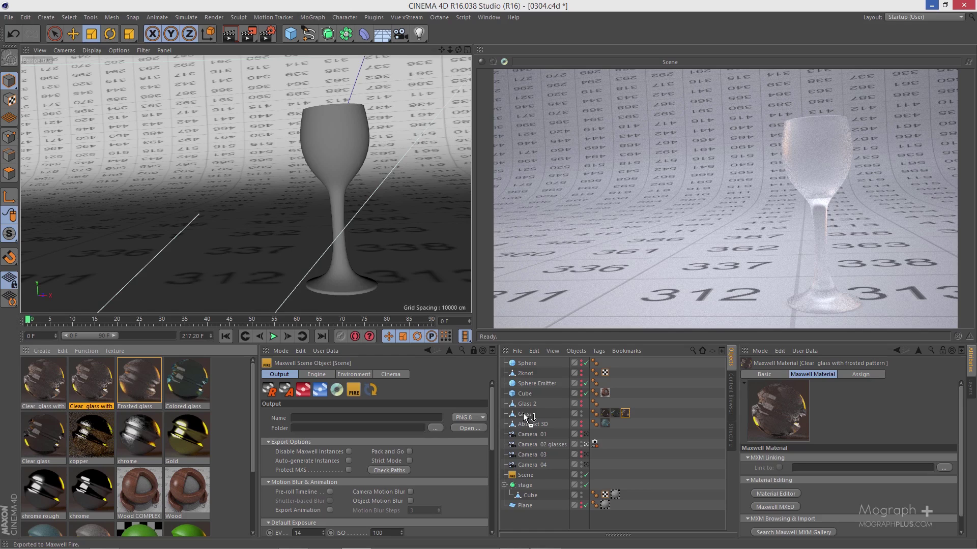
{"action": "left_click_drag", "start_coordinate": [525, 414], "coordinate": [525, 414]}
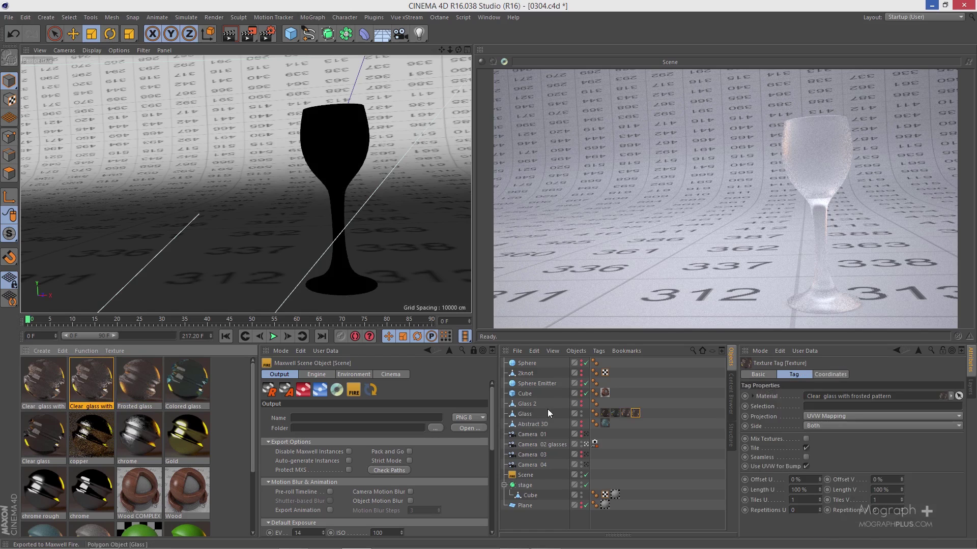
{"action": "left_click_drag", "start_coordinate": [635, 413], "coordinate": [604, 403]}
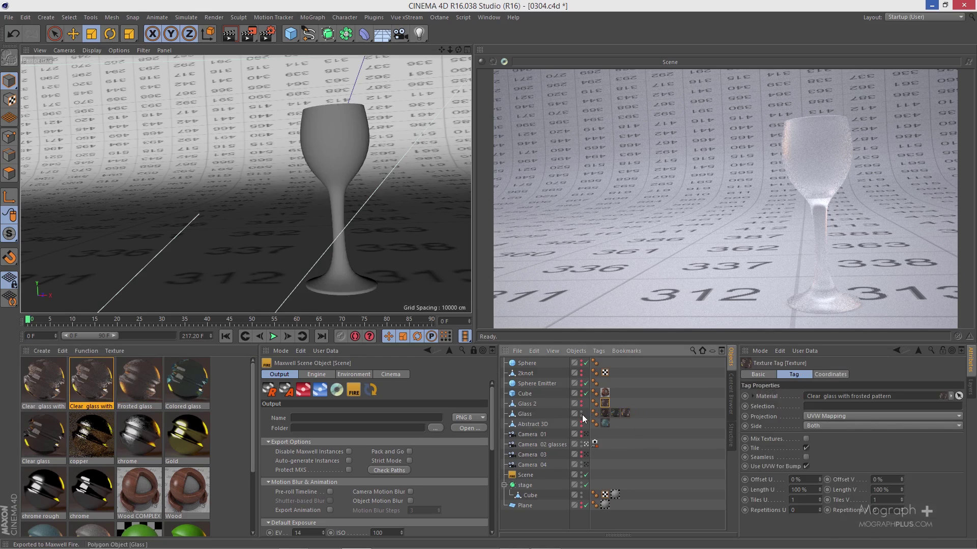
{"action": "left_click", "coordinate": [582, 405]}
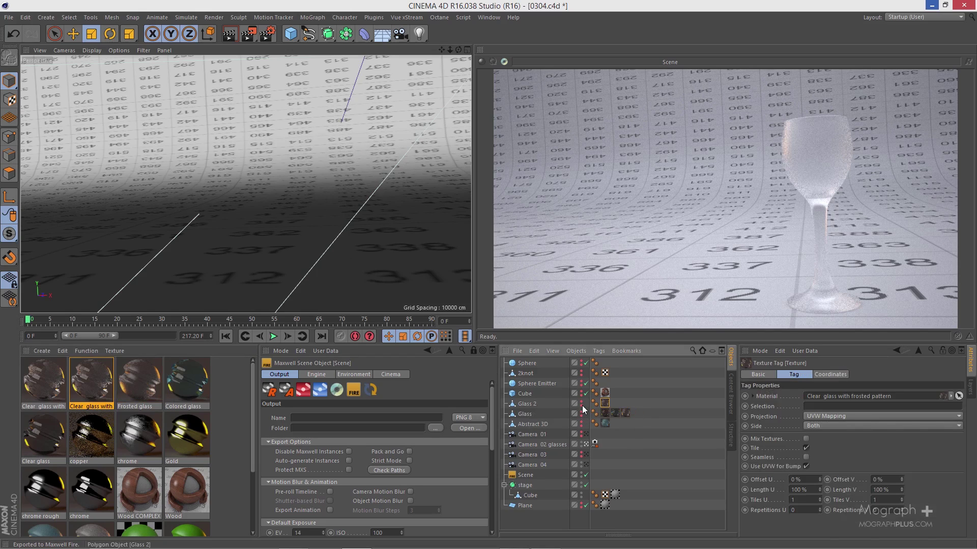
{"action": "left_click", "coordinate": [582, 405]}
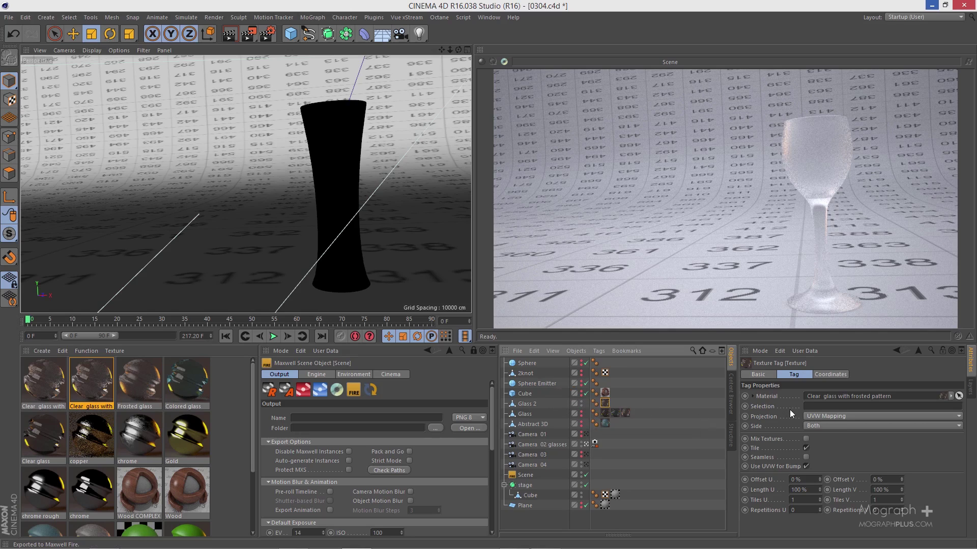
- Set the Glass 2 texture to Cylindrical projection with Length U 50% and Length V 10%, and update the Maxwell Fire preview
{"action": "left_click", "coordinate": [817, 414]}
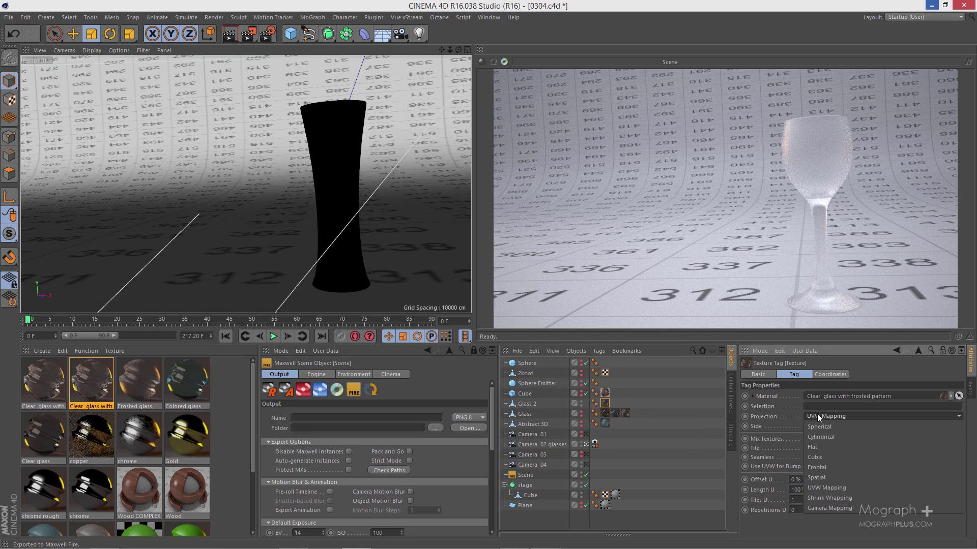
{"action": "left_click", "coordinate": [861, 438]}
{"action": "double_click", "coordinate": [798, 490]}
{"action": "type", "text": "50"}
{"action": "key", "text": "Return"}
{"action": "double_click", "coordinate": [880, 491]}
{"action": "type", "text": "25"}
{"action": "key", "text": "Return"}
{"action": "double_click", "coordinate": [883, 491]}
{"action": "type", "text": "10"}
{"action": "key", "text": "Return"}
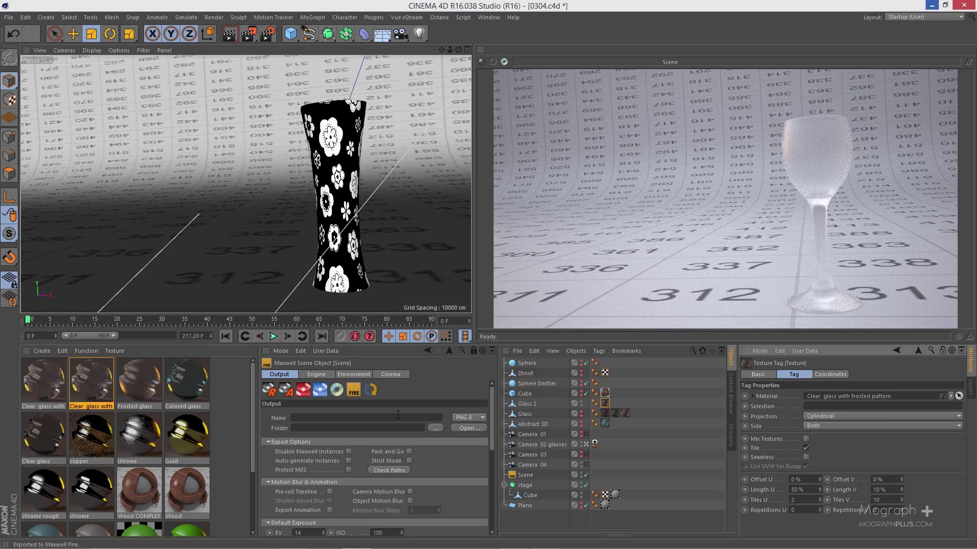
{"action": "left_click", "coordinate": [371, 389]}
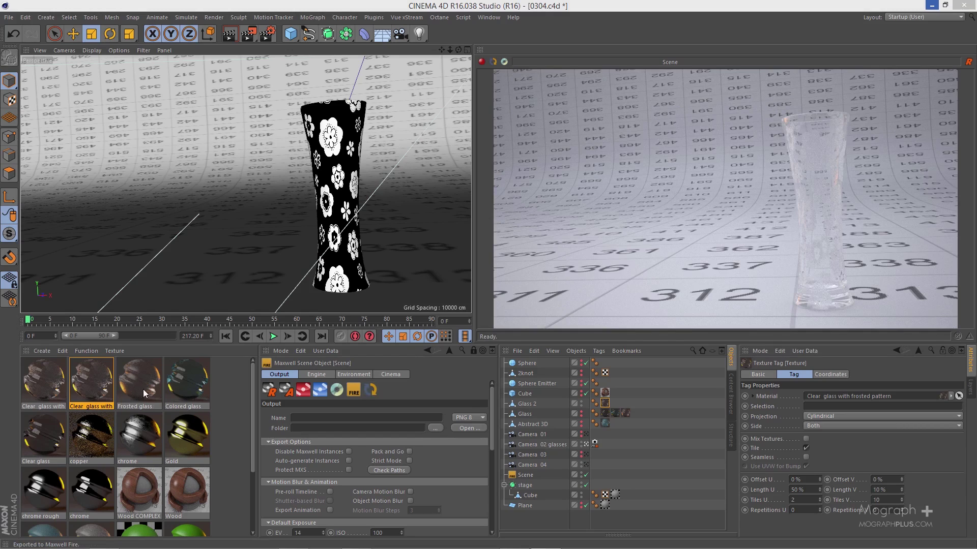
- Open the BSDF properties of the Clear glass material
{"action": "double_click", "coordinate": [41, 432]}
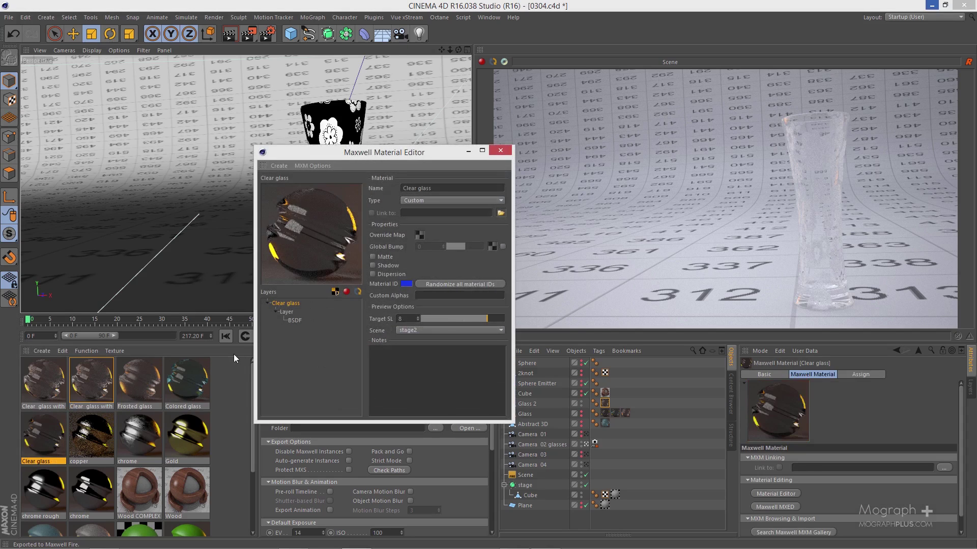
{"action": "left_click", "coordinate": [294, 320]}
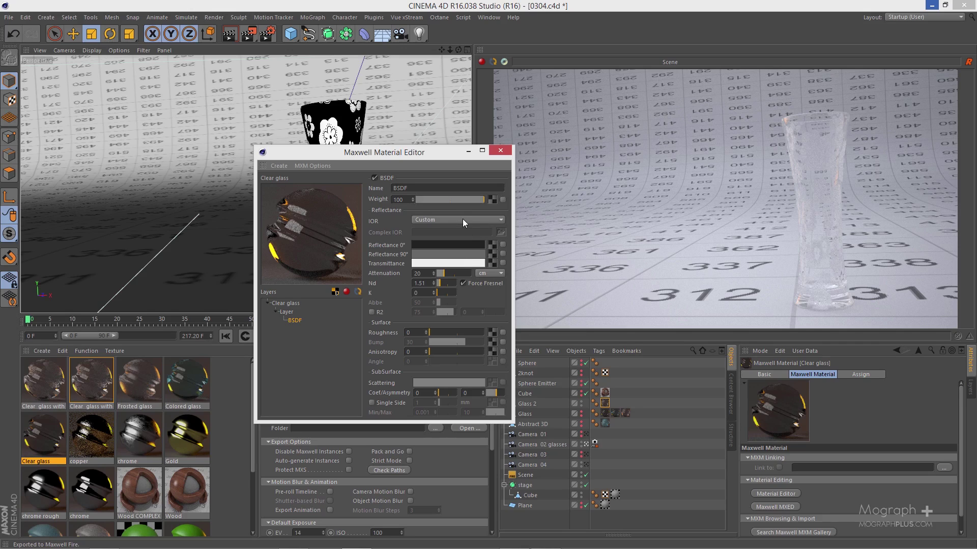
{"action": "left_click_drag", "start_coordinate": [449, 157], "coordinate": [521, 175]}
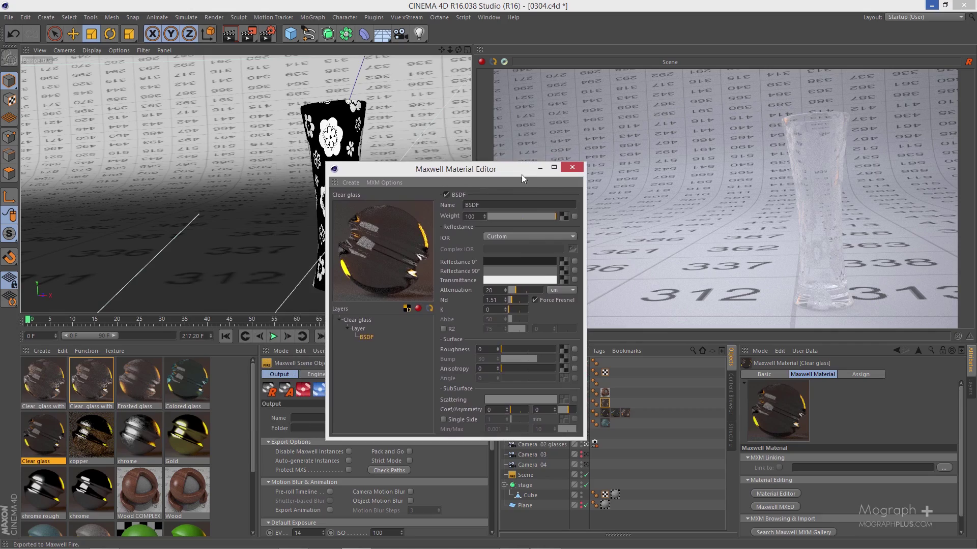